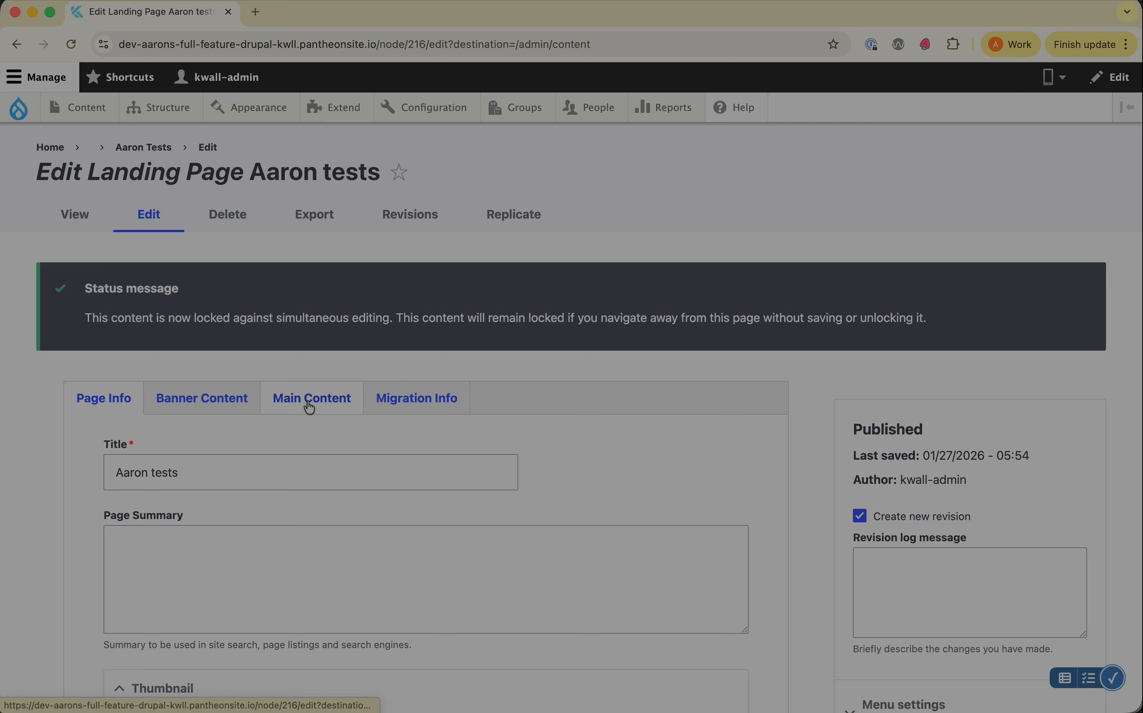
Add a two-column section with the container class below the buttons section in the page's main content
scroll(311, 406, down, 2)
scroll(309, 407, down, 3)
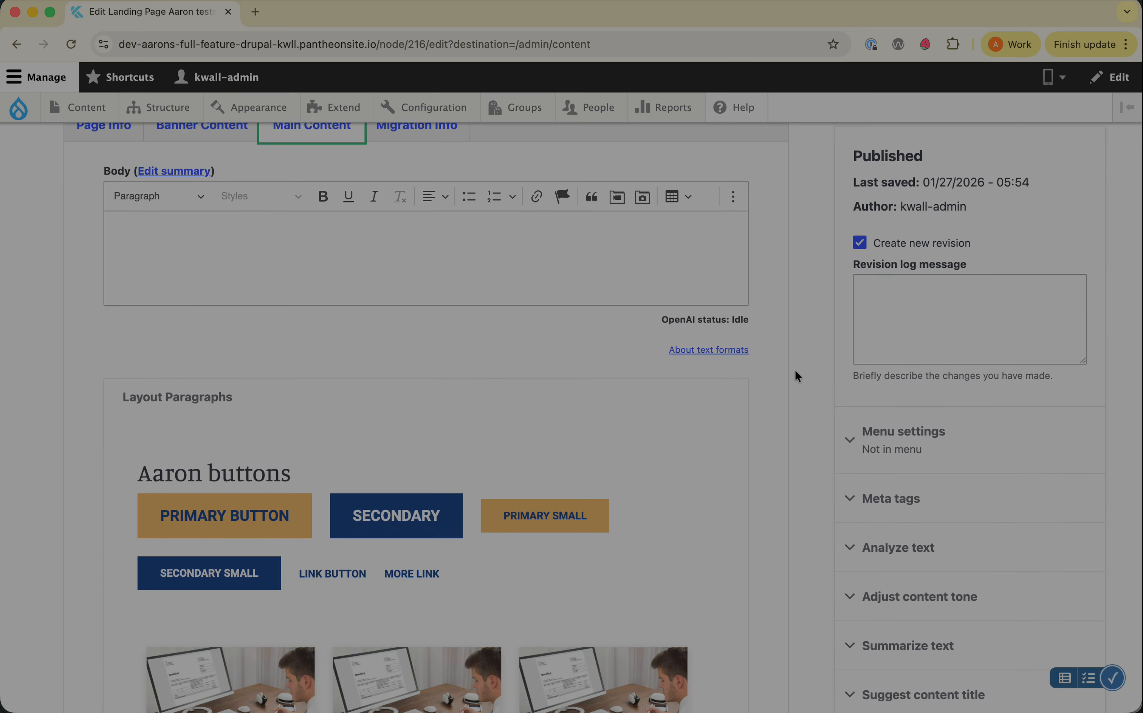
scroll(795, 373, down, 4)
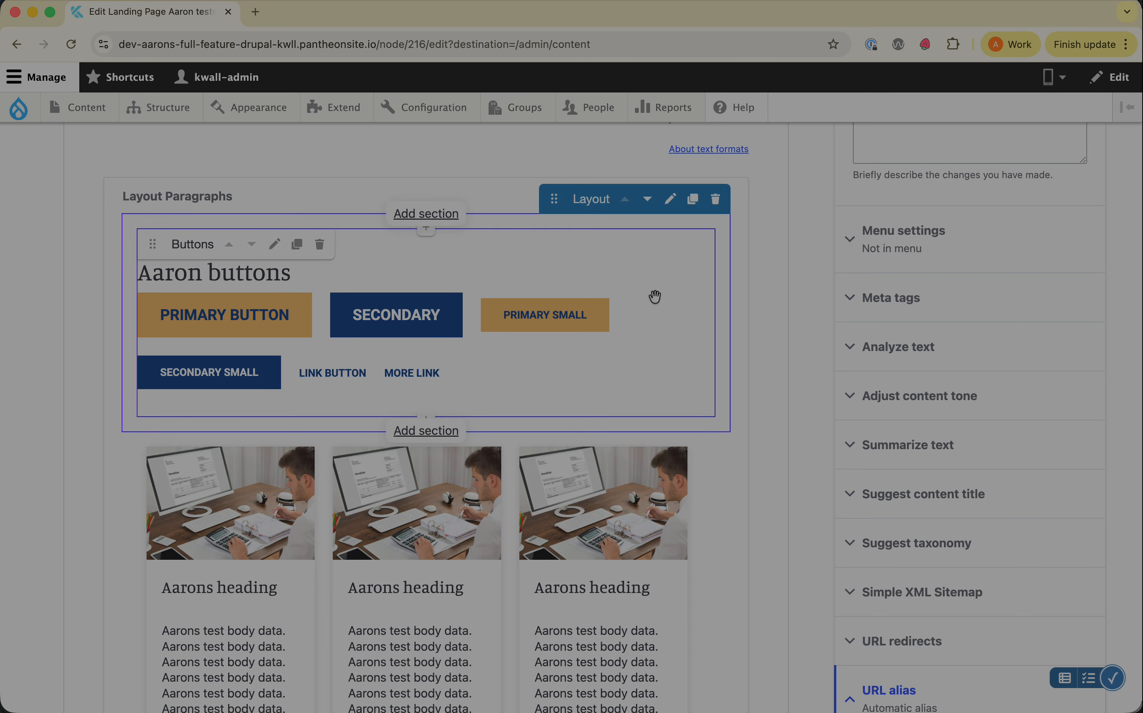
scroll(693, 556, down, 8)
scroll(696, 566, up, 9)
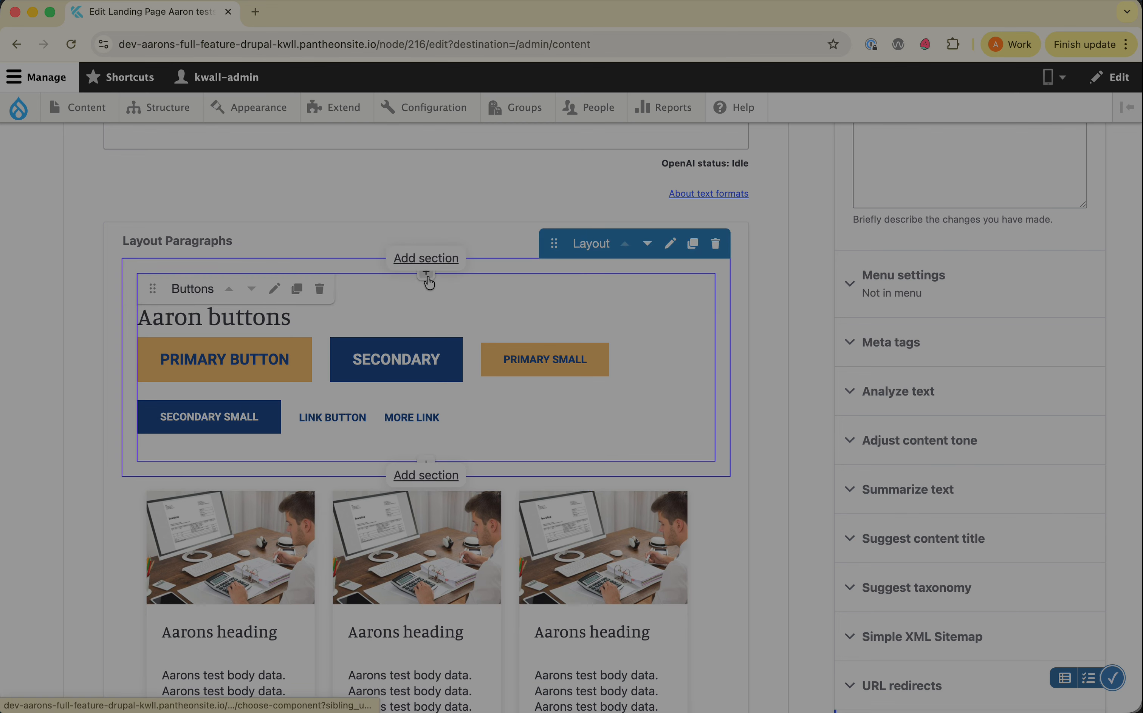
click(428, 476)
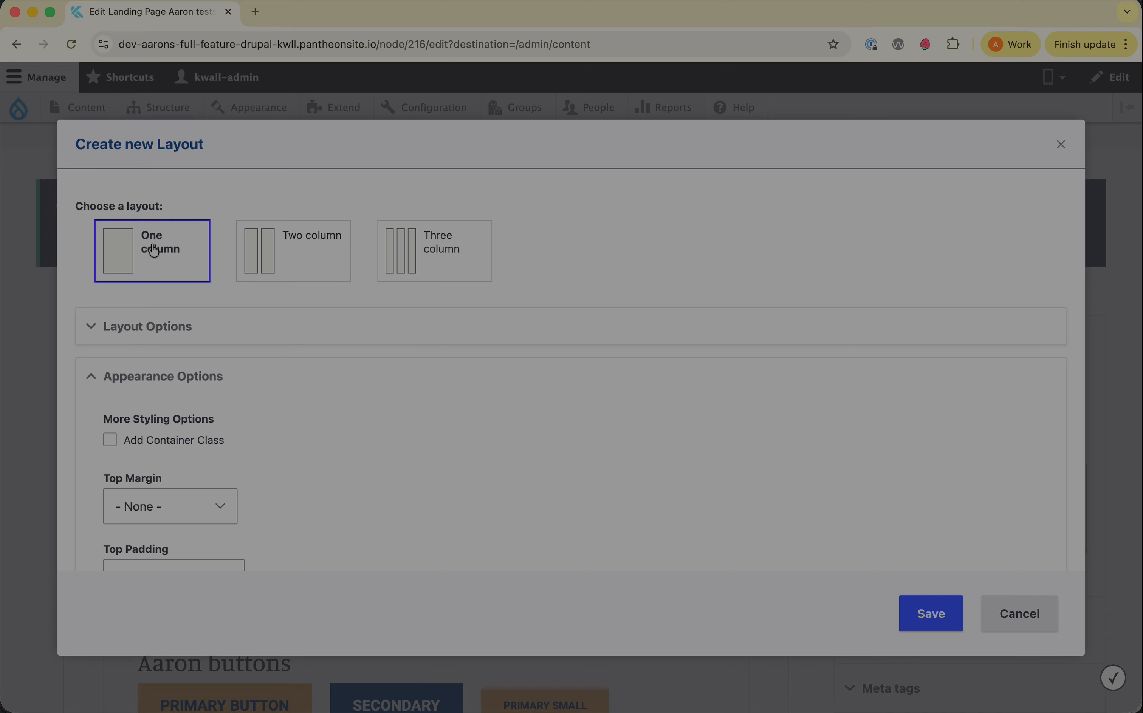
click(304, 253)
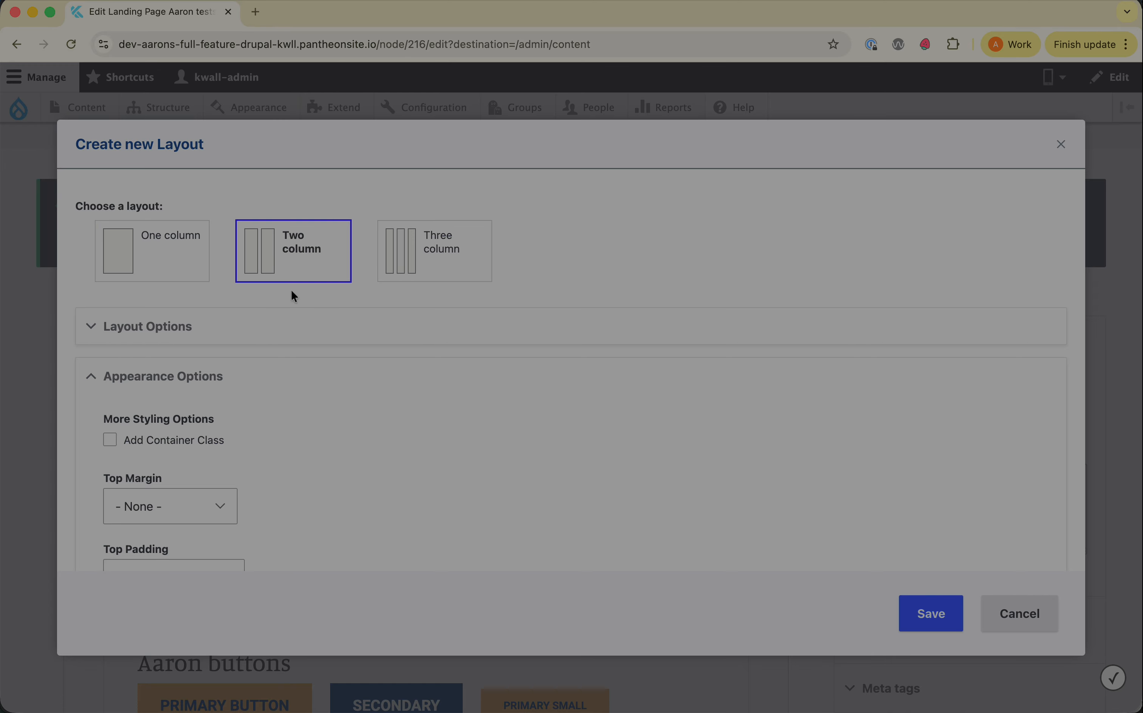
click(177, 440)
click(926, 614)
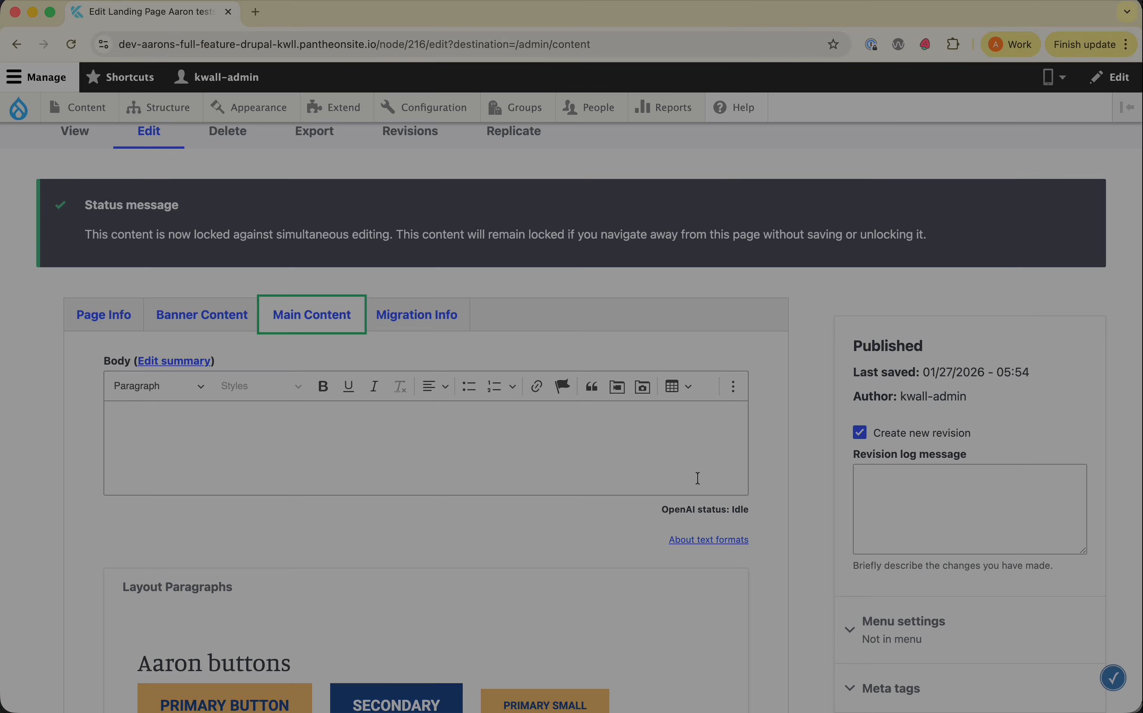
Insert a Document List component in the first column of the new two-column section
scroll(697, 478, down, 10)
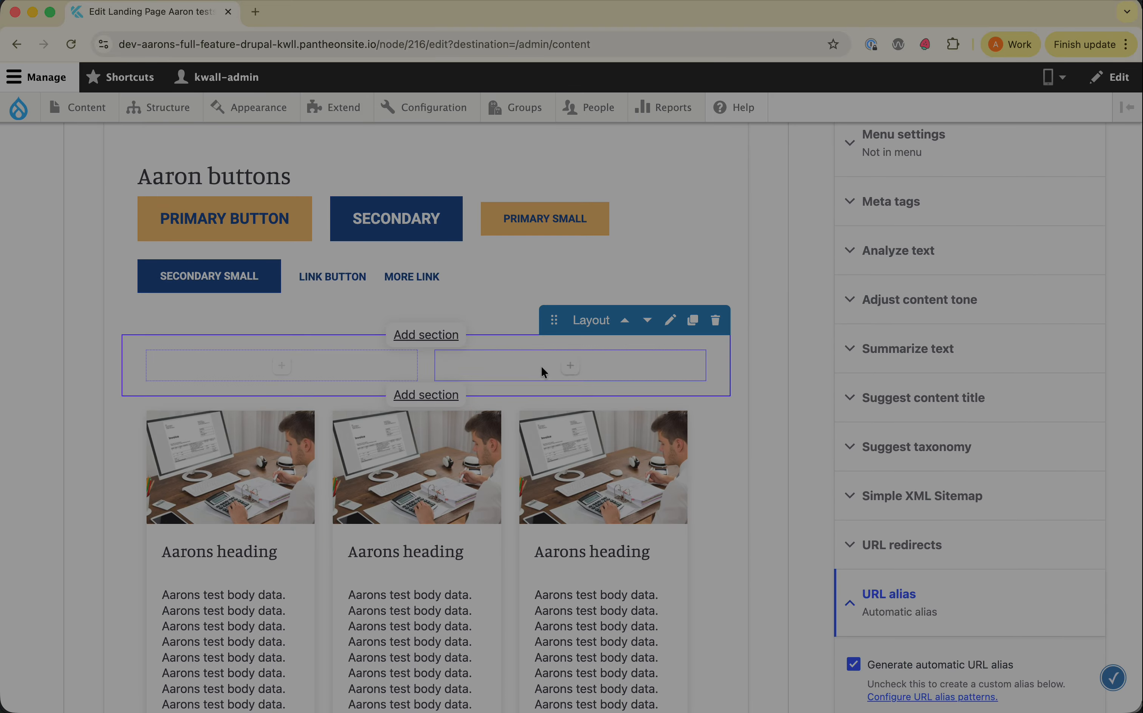
click(281, 368)
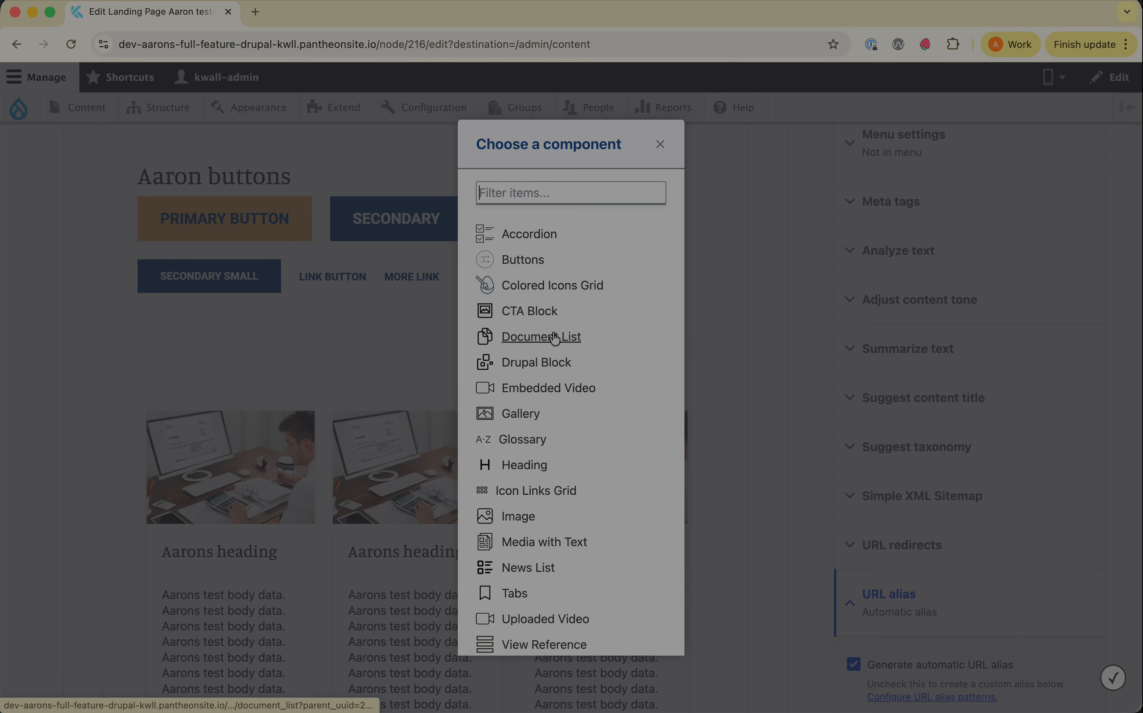
scroll(535, 343, down, 3)
scroll(535, 343, up, 3)
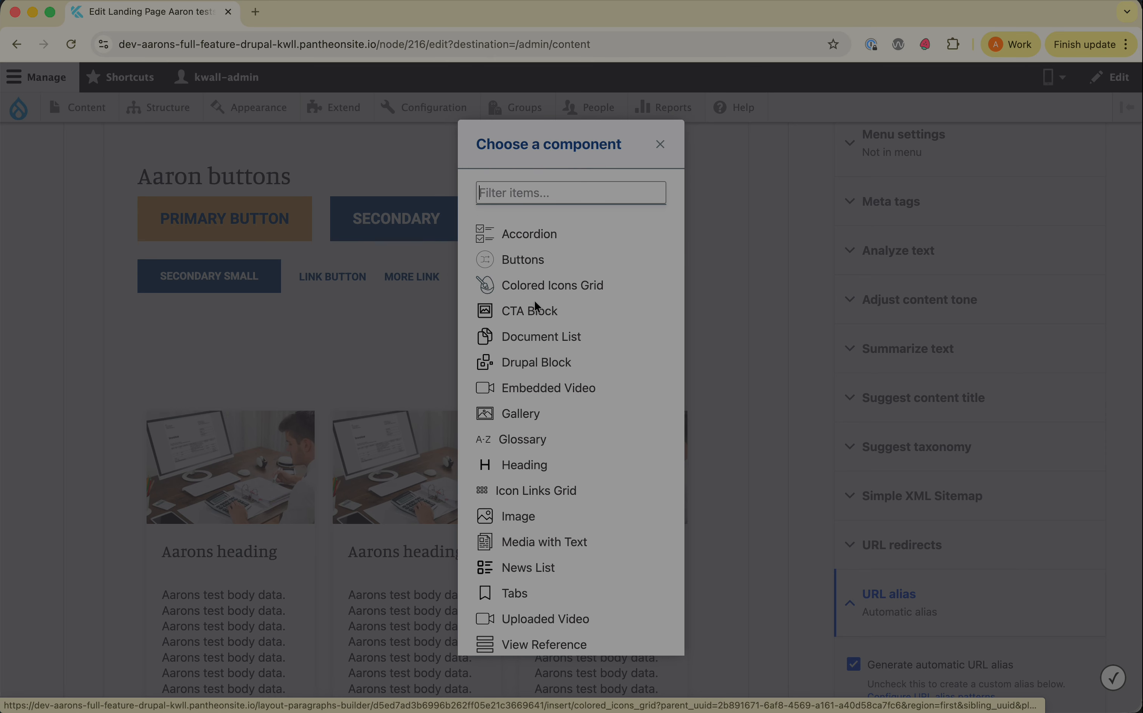
click(553, 340)
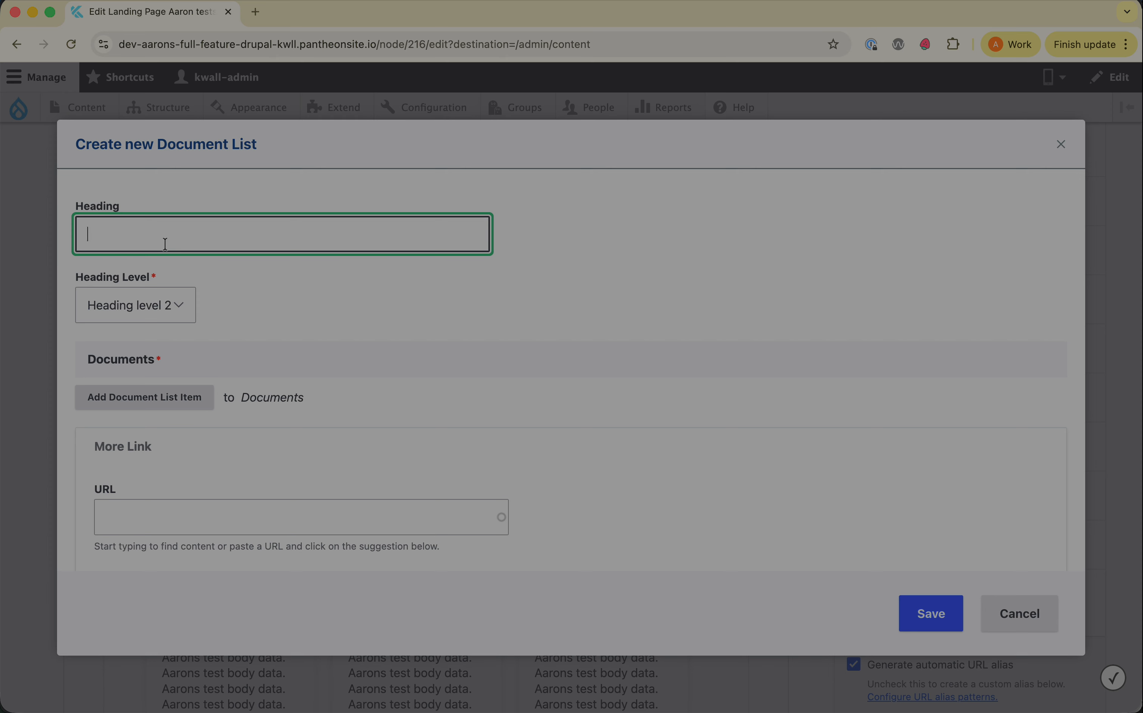
Enter "Aarons documents" as the document list's heading and keep it at Heading level 2
text(Aarons documents)
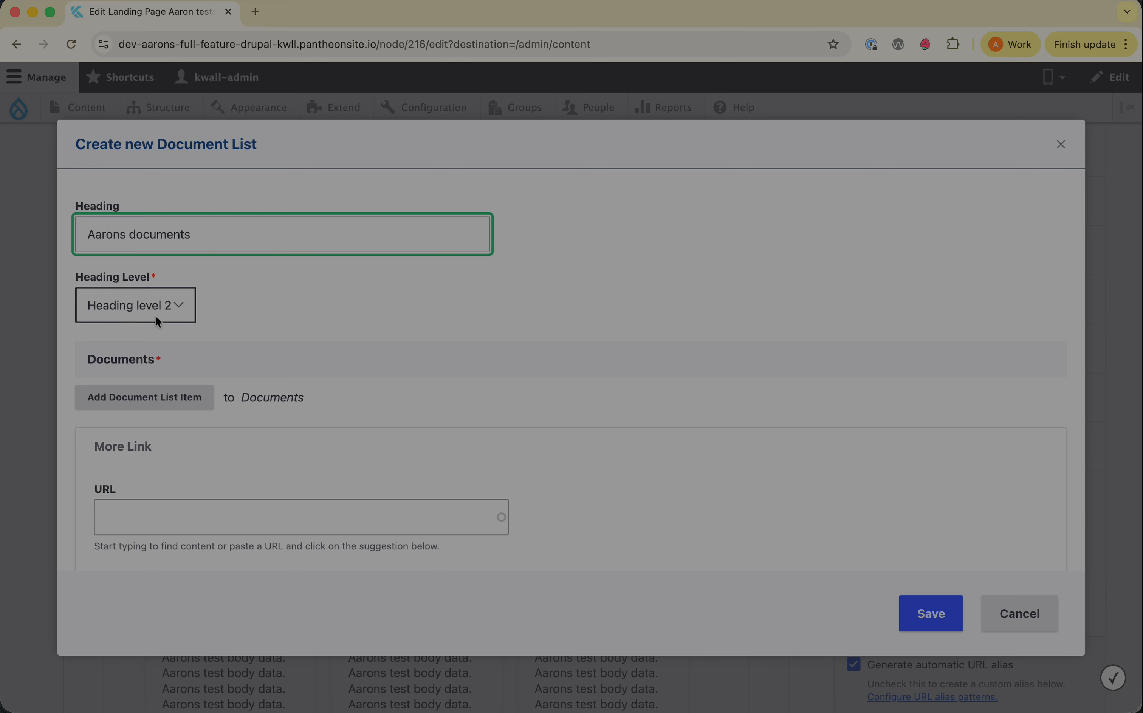
click(103, 304)
click(264, 283)
click(165, 300)
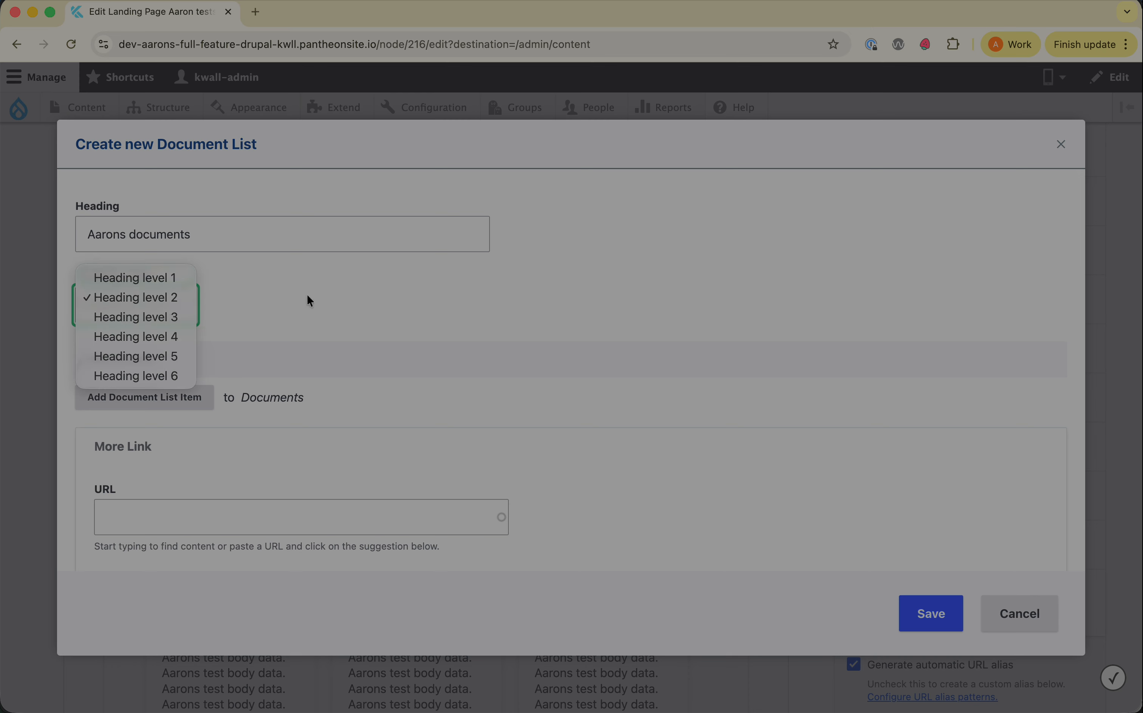
click(276, 276)
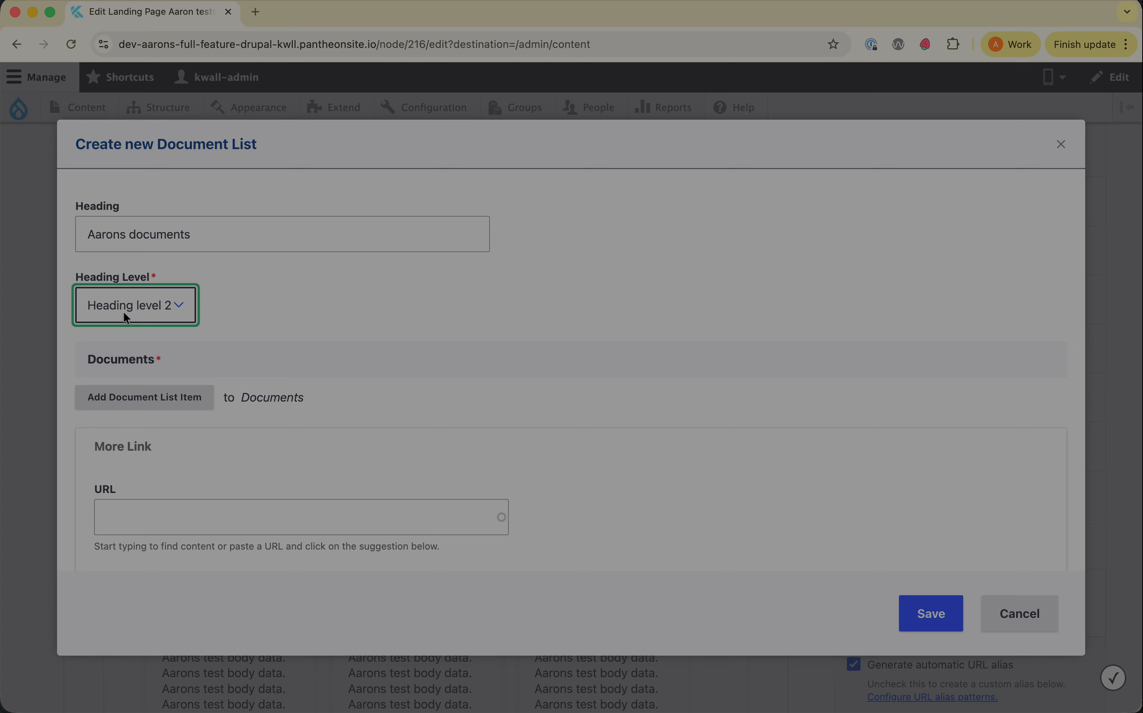
click(288, 306)
Examine the document list's More Link fields and the target options in its attributes
scroll(288, 306, down, 3)
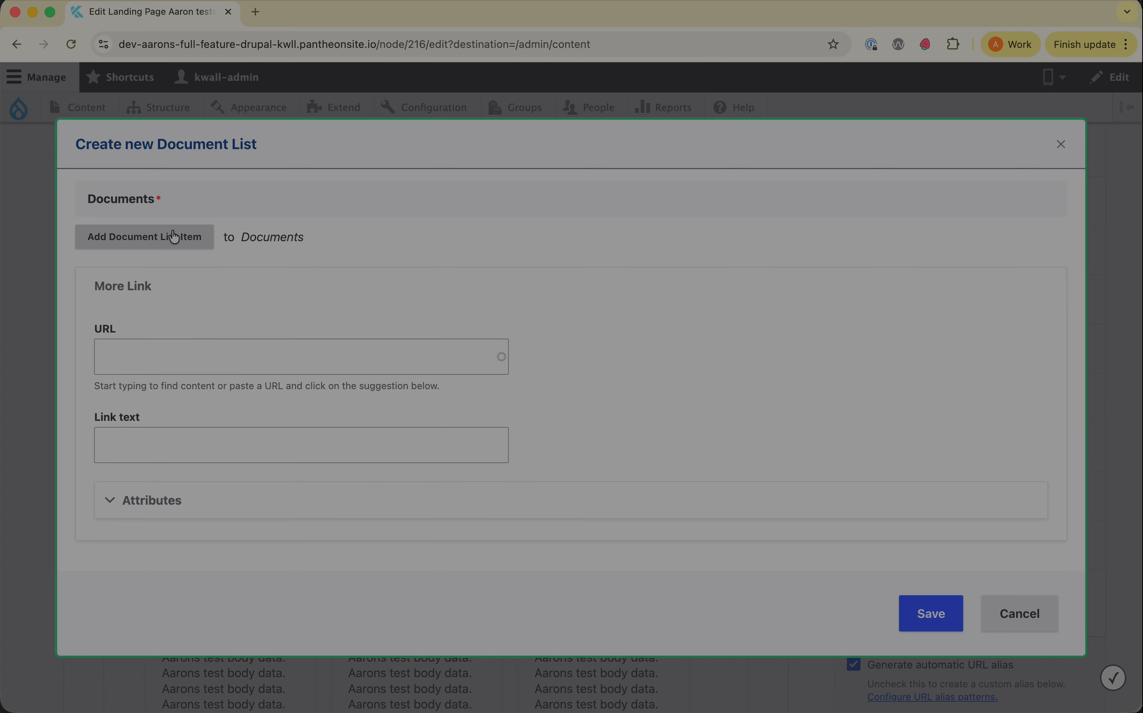
click(143, 357)
click(167, 454)
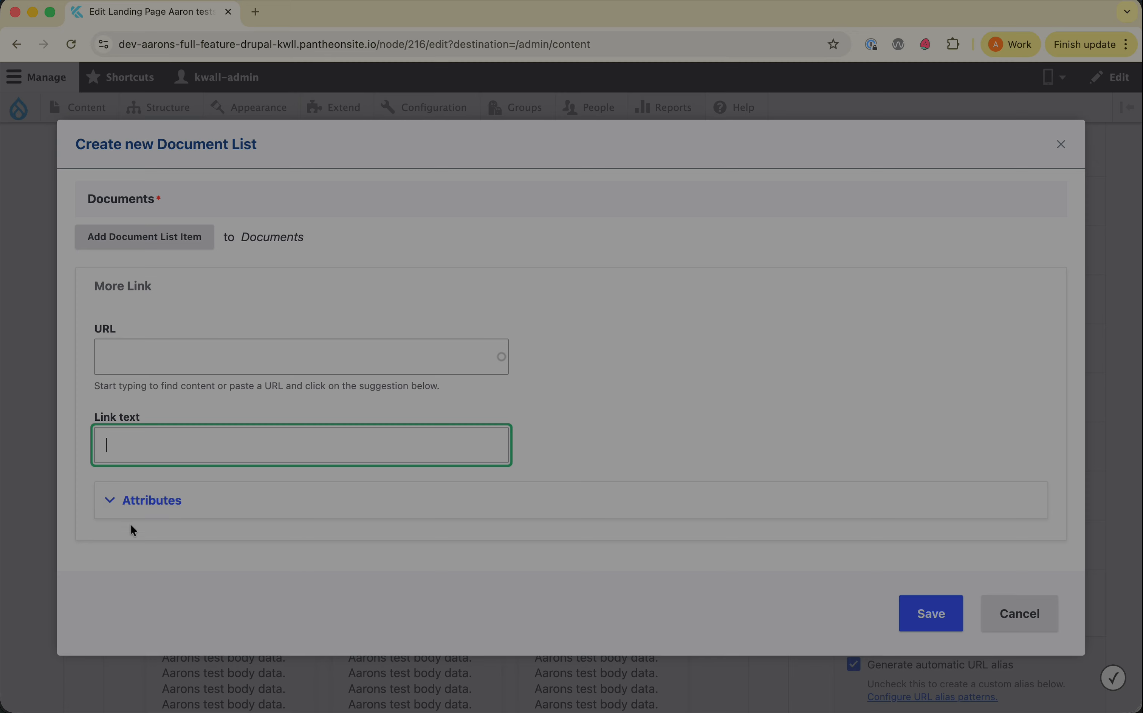
click(187, 518)
scroll(186, 517, down, 5)
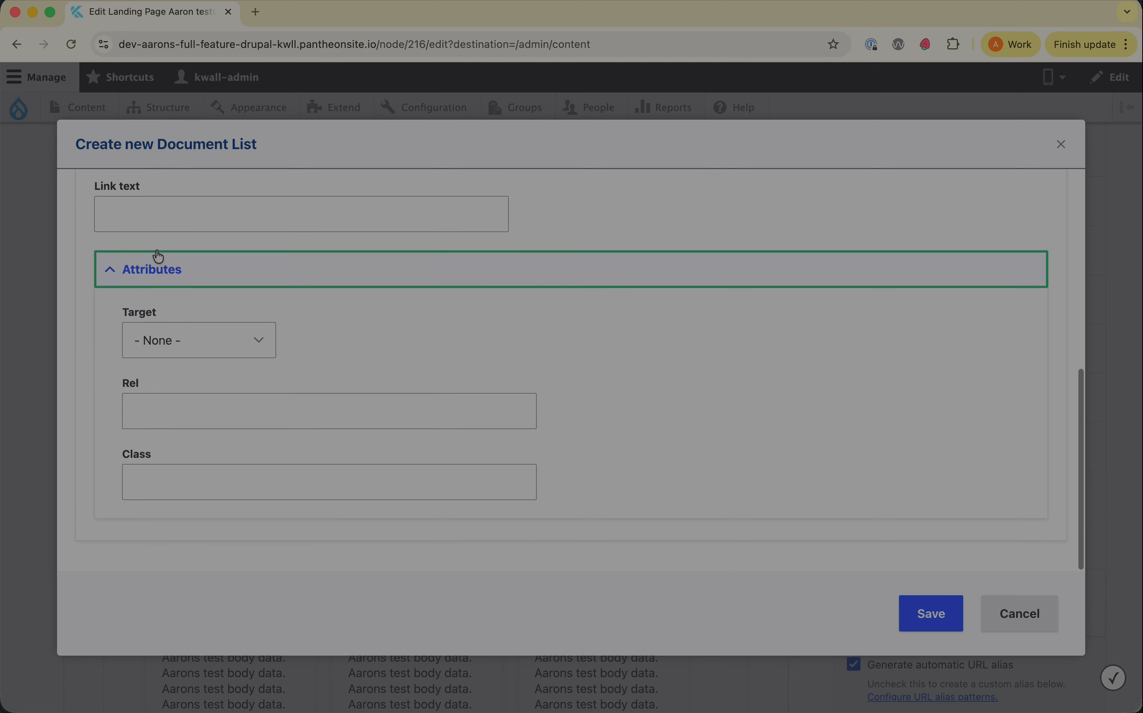
click(201, 333)
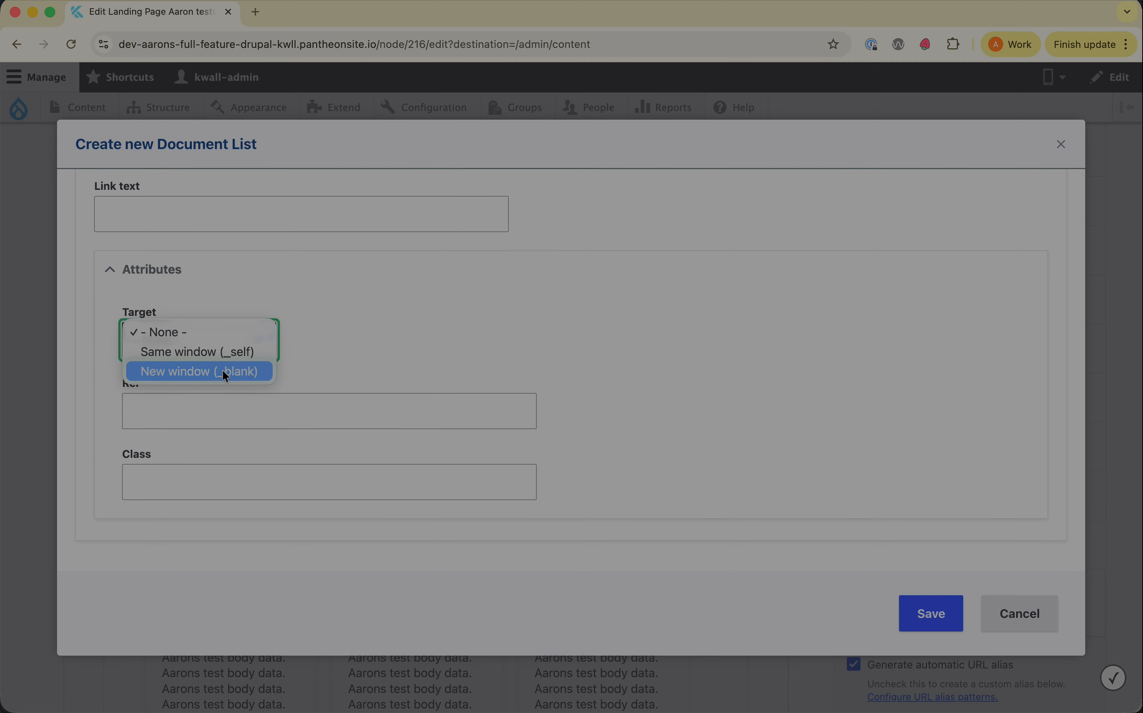
click(460, 349)
click(280, 269)
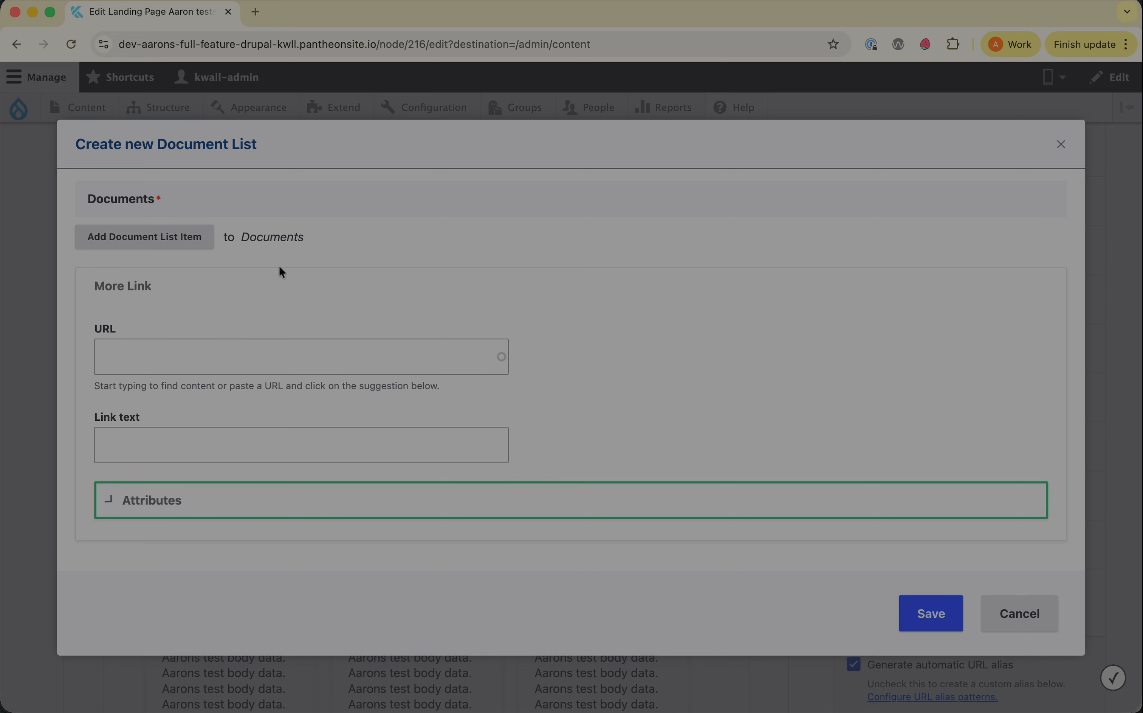
Add a document list item and open the media selection for its document
scroll(281, 273, up, 4)
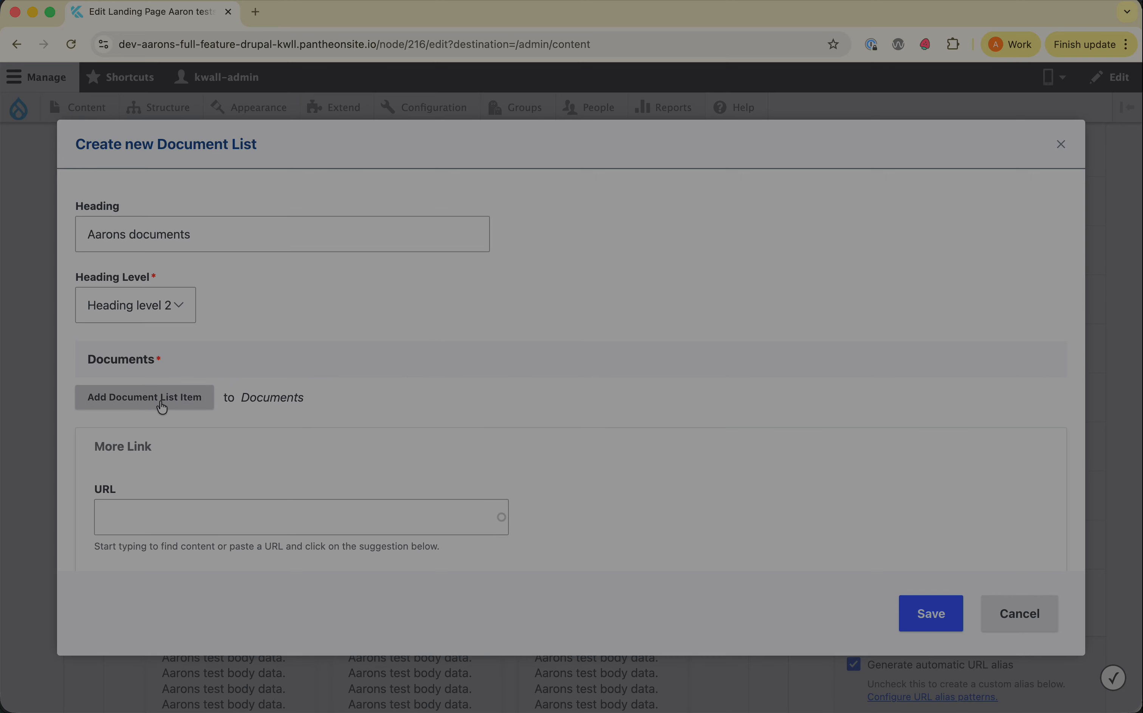
click(162, 406)
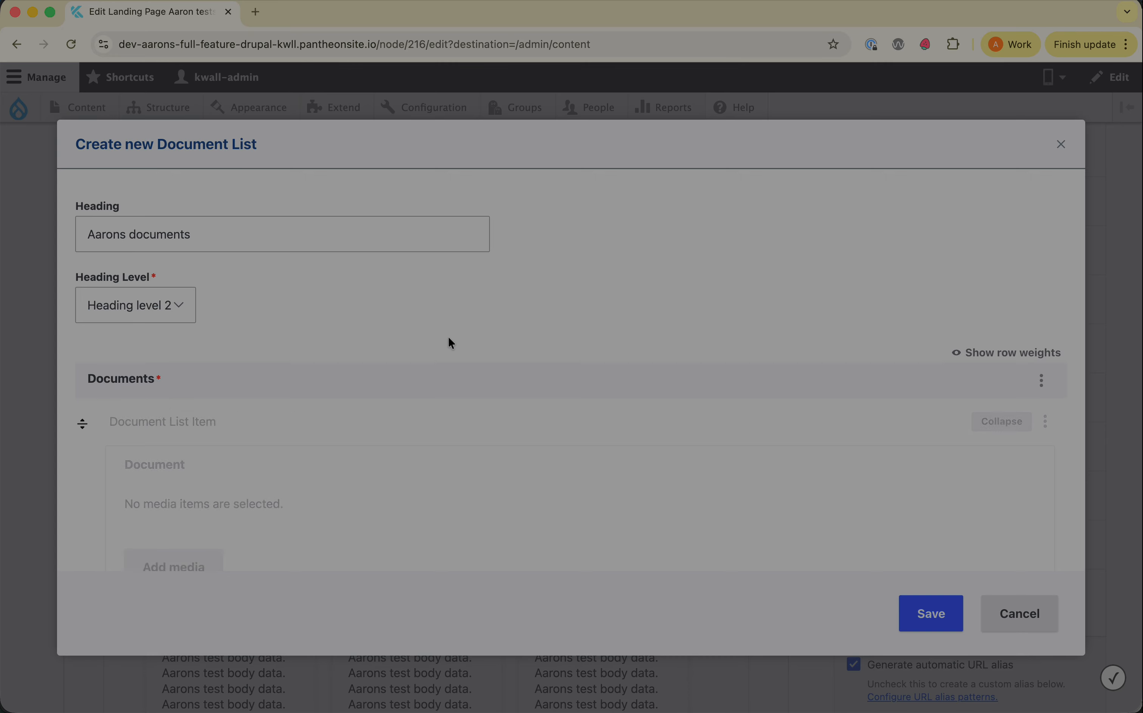
scroll(449, 344, down, 5)
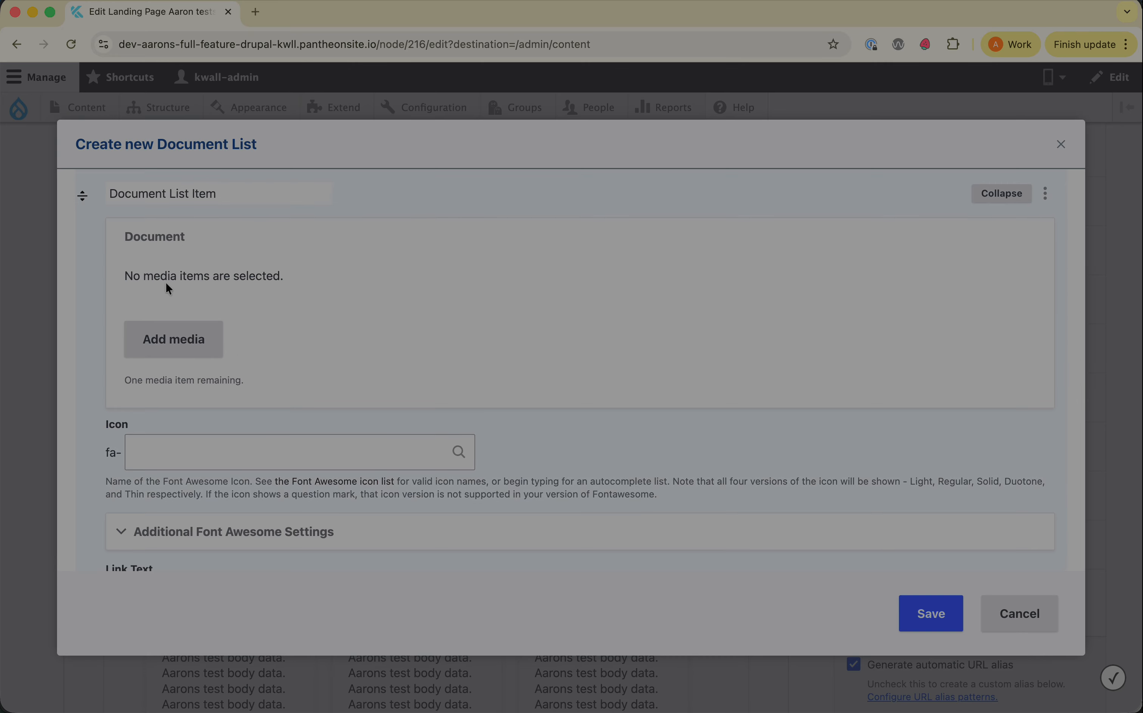
click(183, 347)
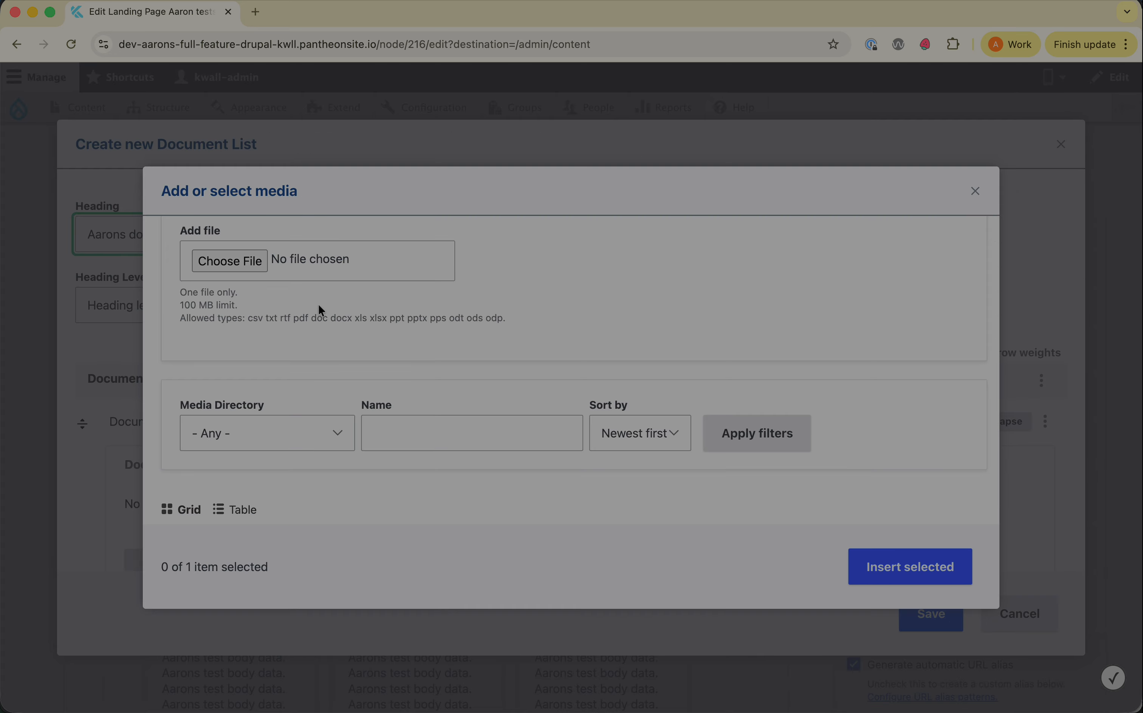
Examine the file types allowed for document uploads
scroll(319, 306, down, 2)
scroll(319, 305, up, 3)
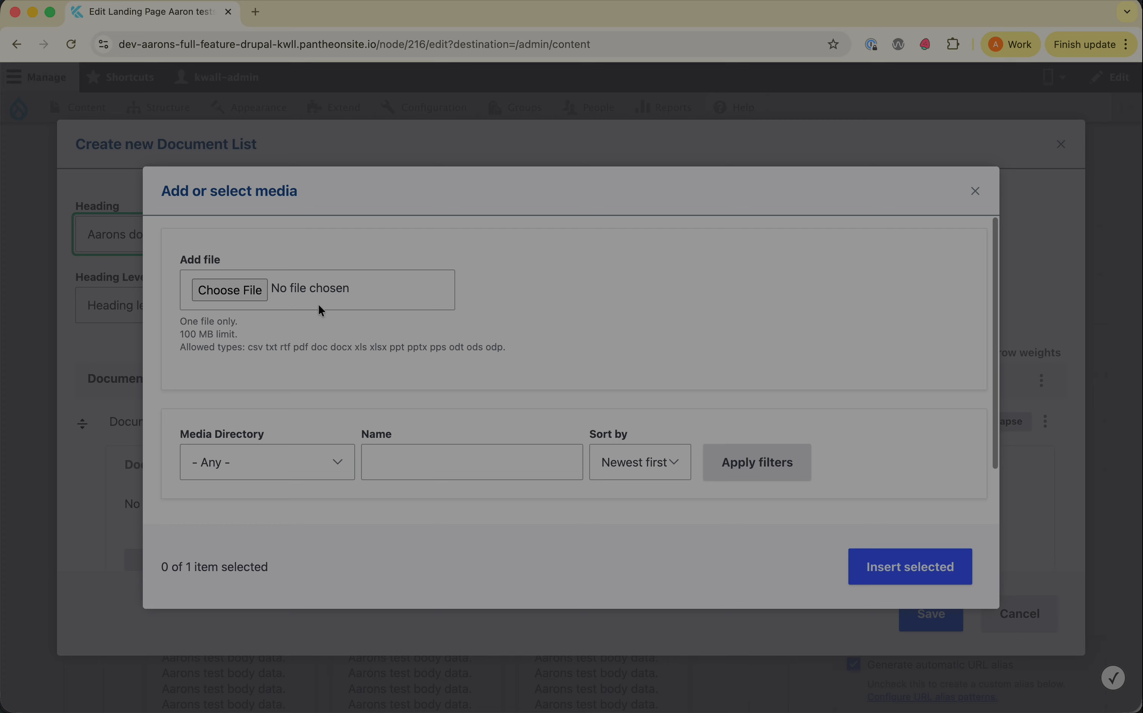
drag(247, 349, 517, 353)
click(433, 349)
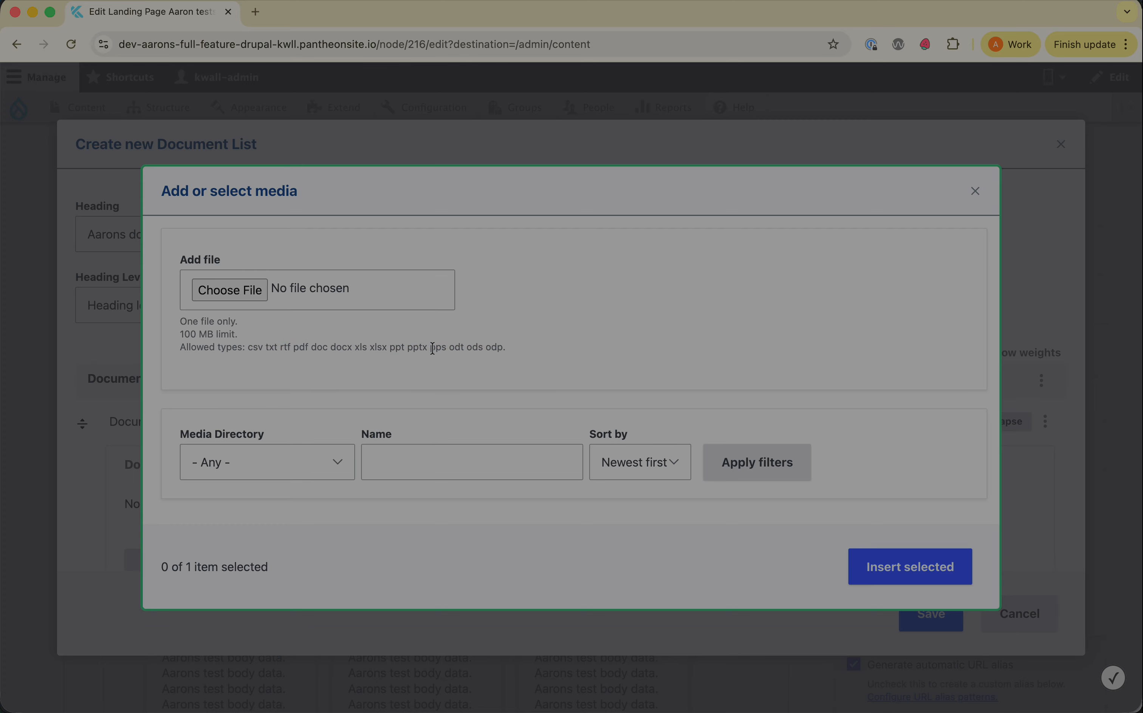
scroll(433, 349, down, 2)
scroll(431, 350, up, 2)
click(227, 291)
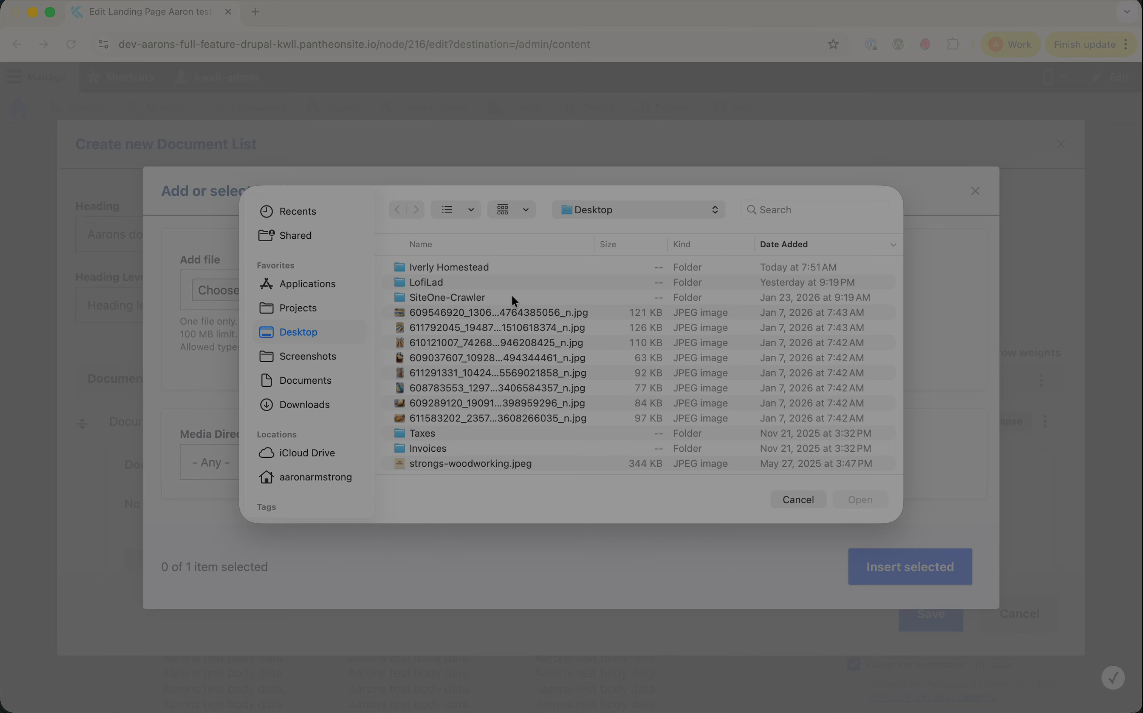
click(559, 415)
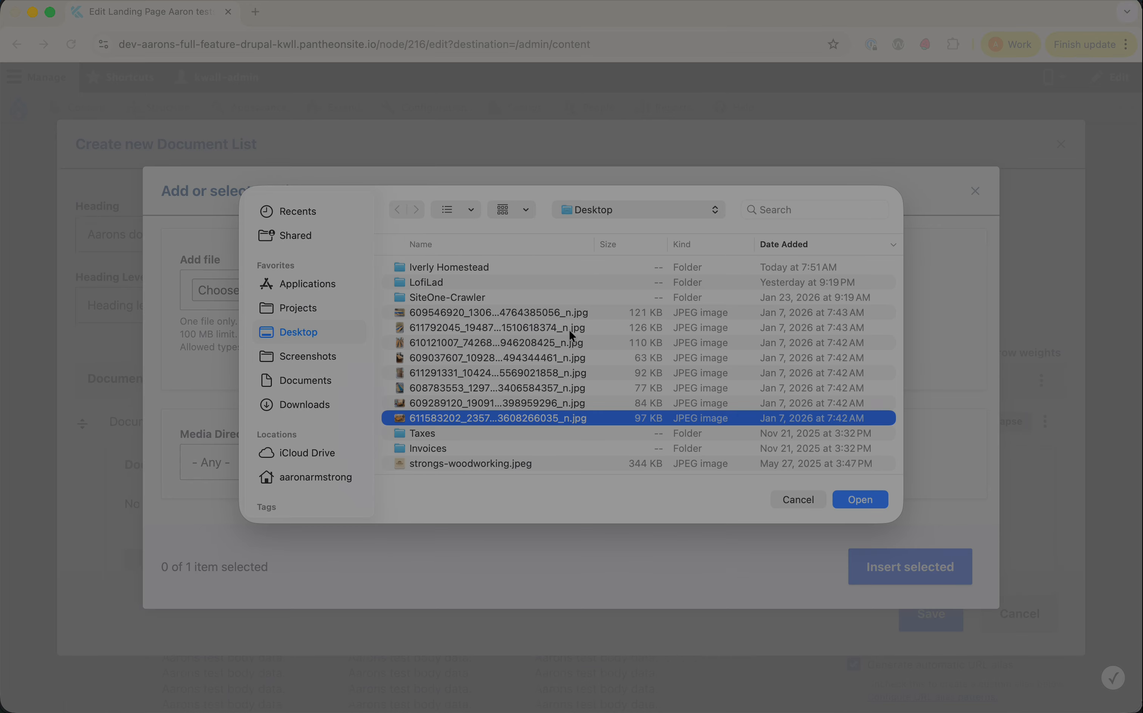
click(567, 315)
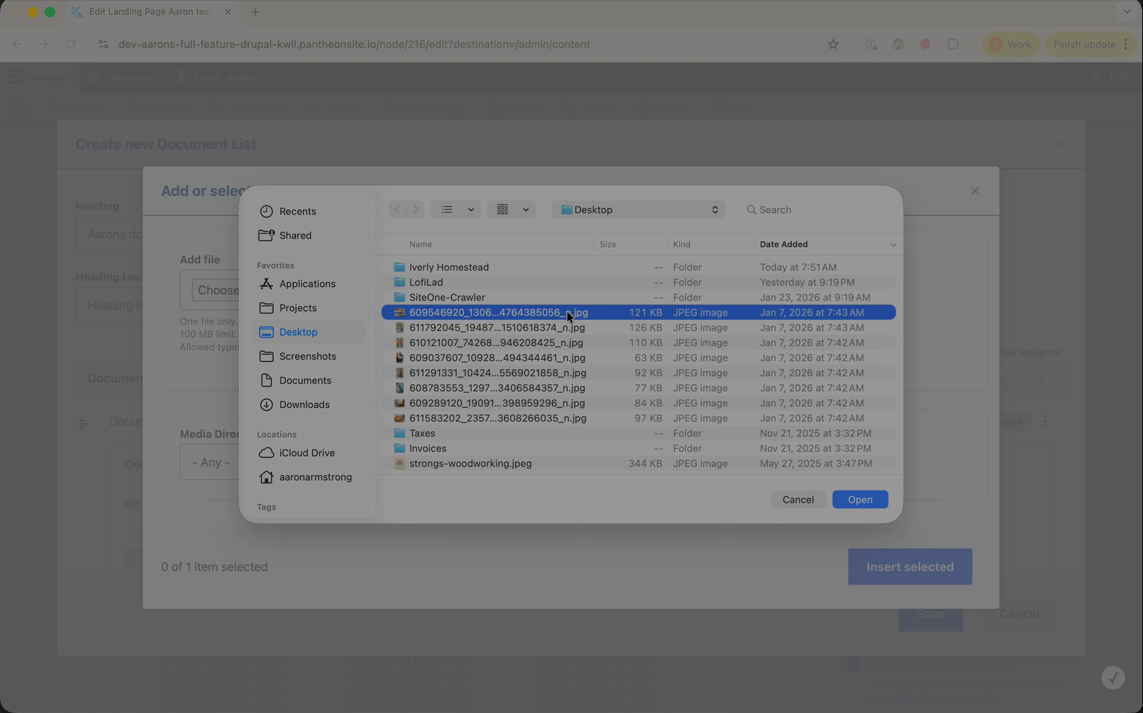
click(524, 342)
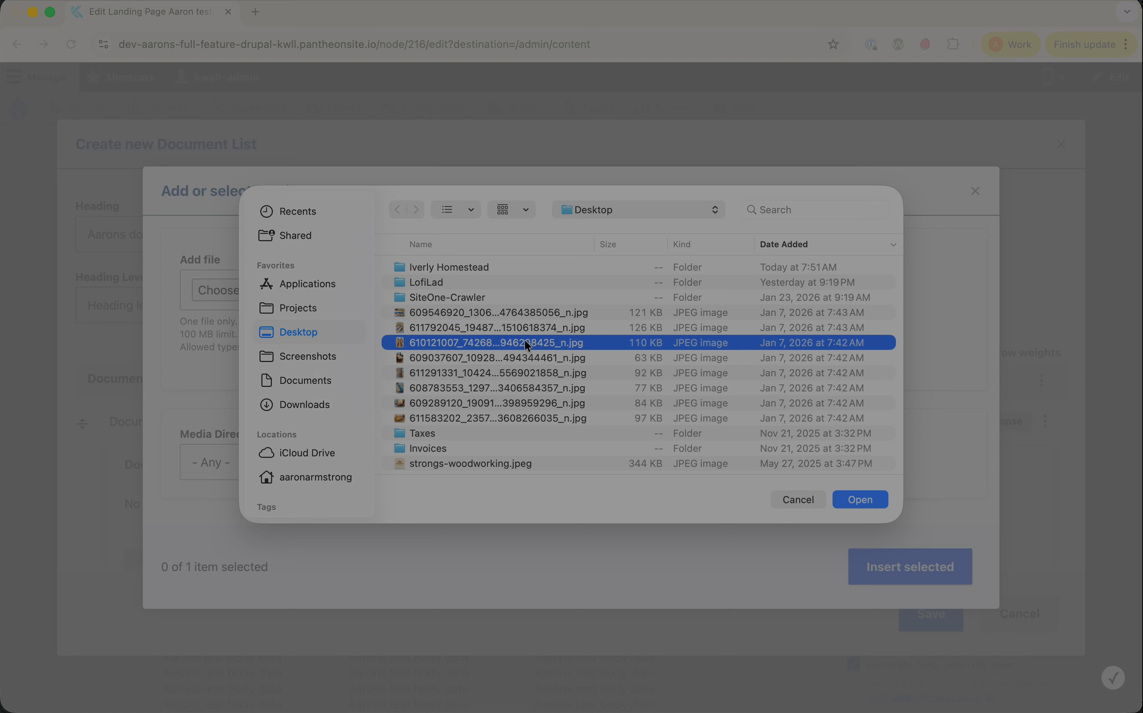
click(862, 499)
scroll(403, 352, down, 1)
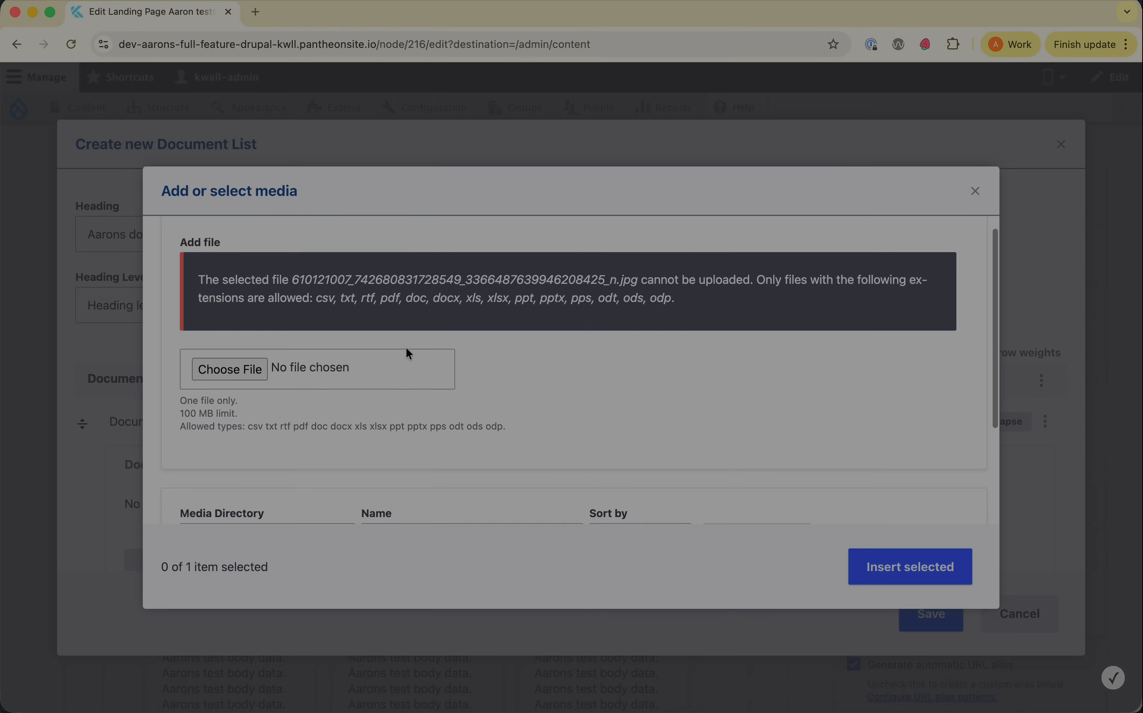
drag(206, 277, 630, 295)
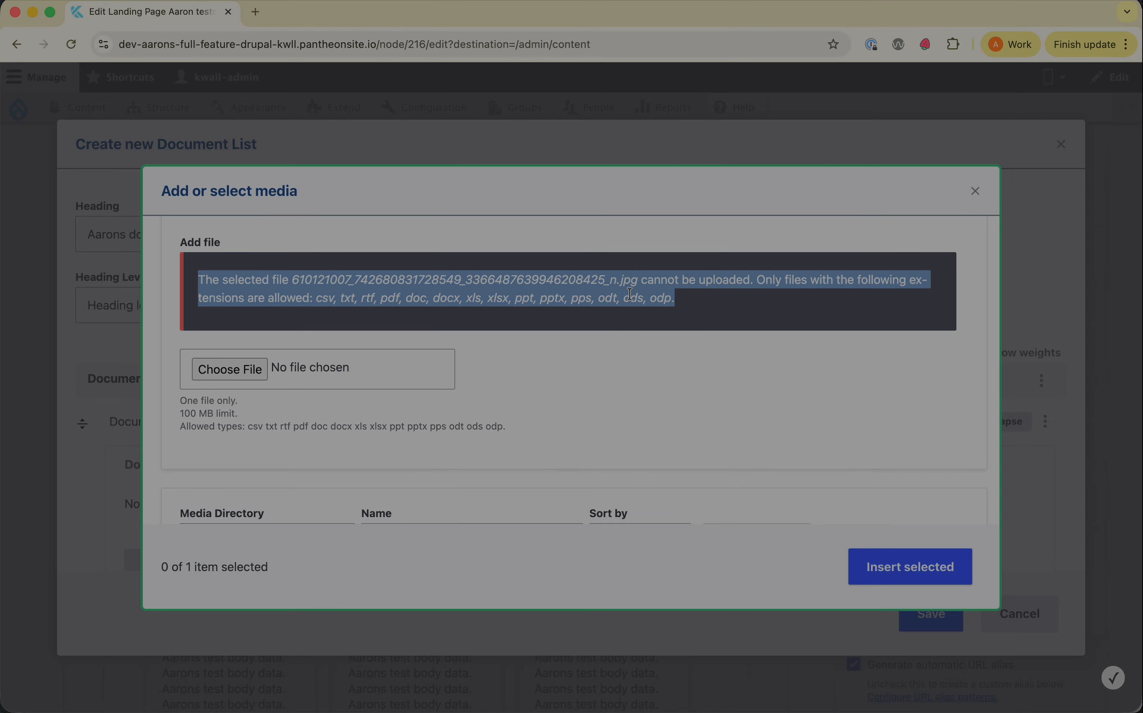
click(567, 297)
Open the file selection for the list item's document and search this Mac for files of kind PDF document
click(227, 375)
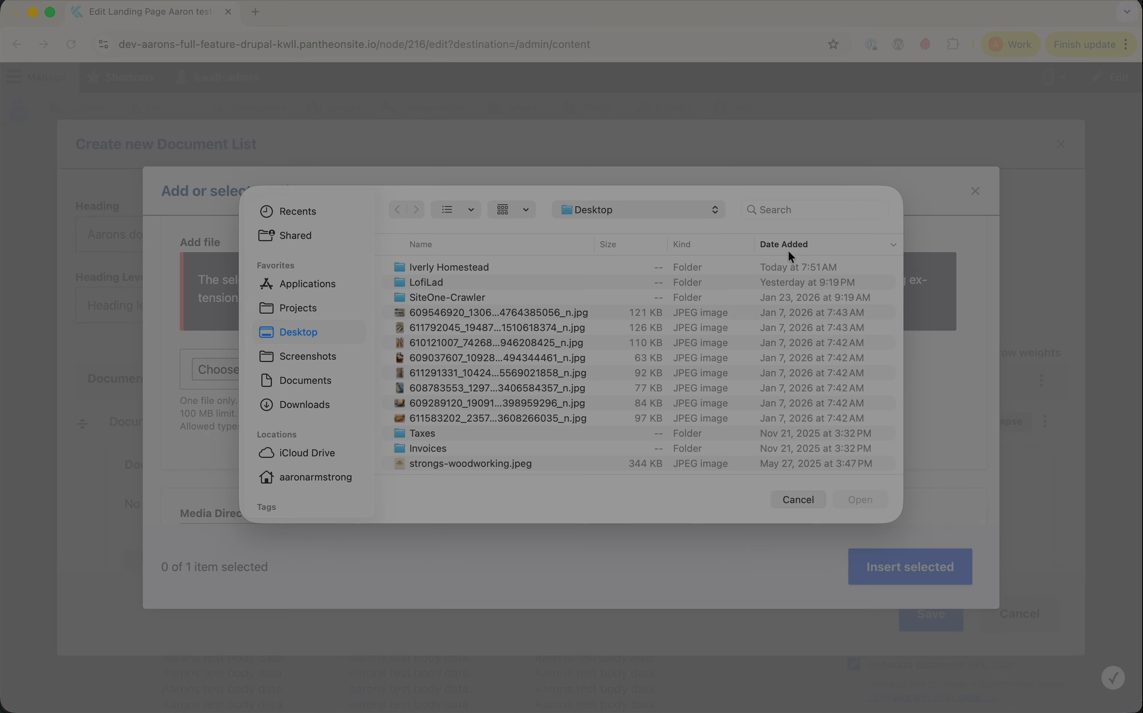
click(796, 211)
text(.pdf)
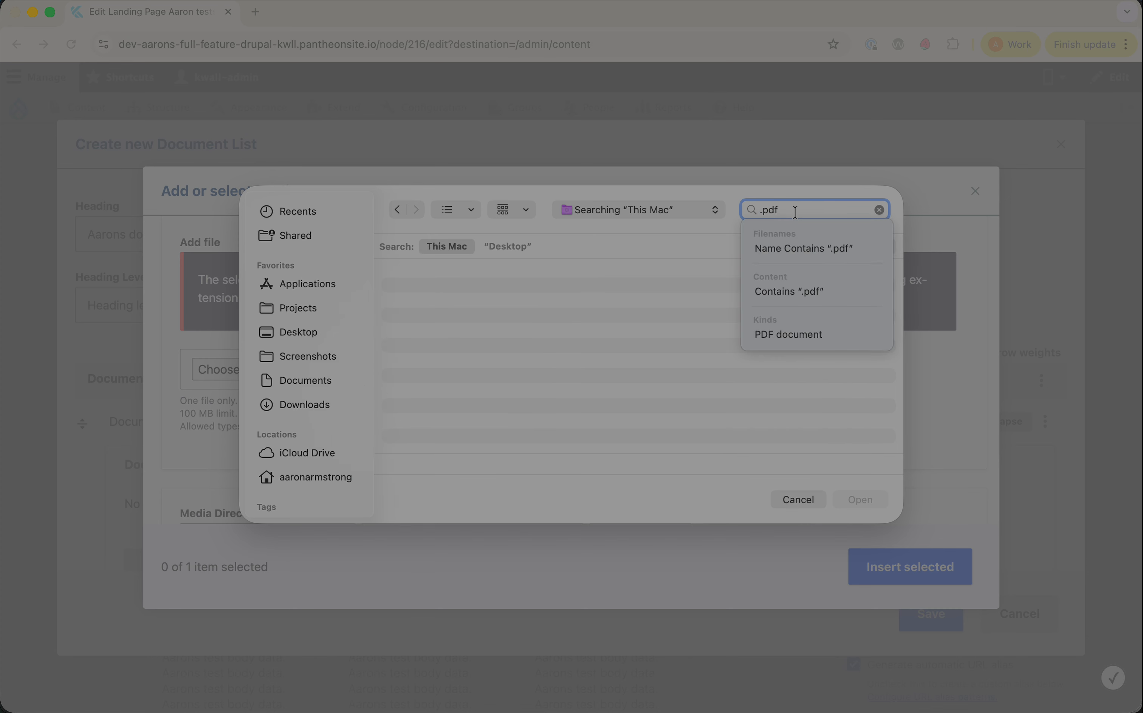
key(Down)
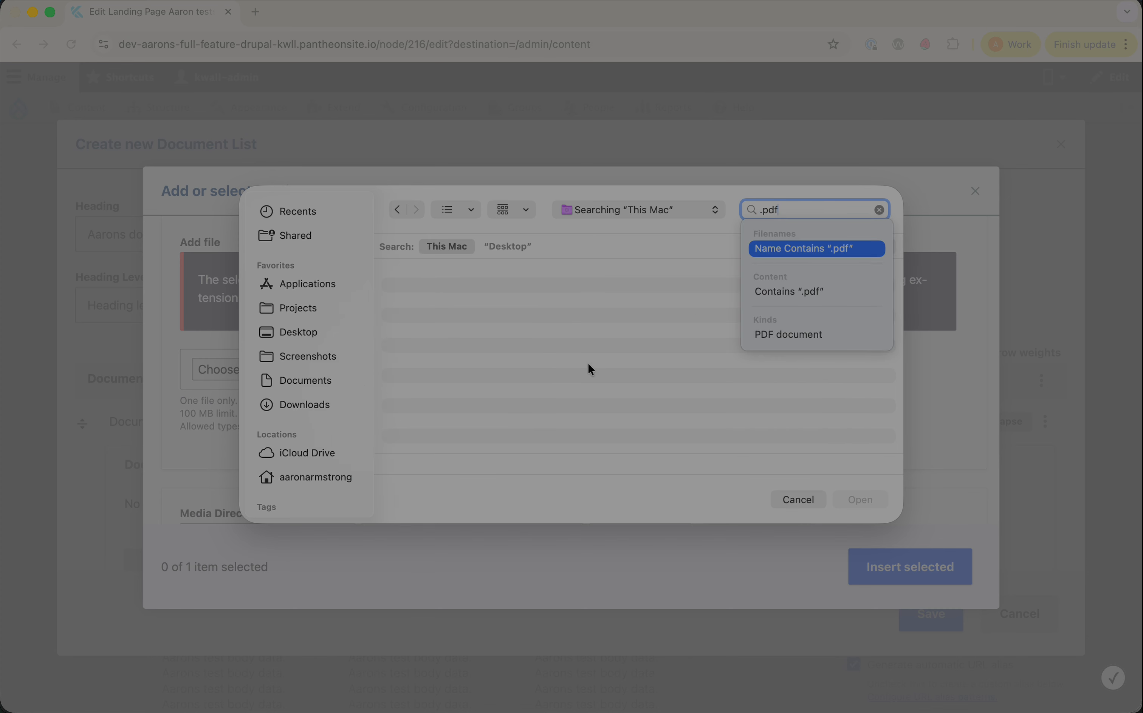
click(796, 334)
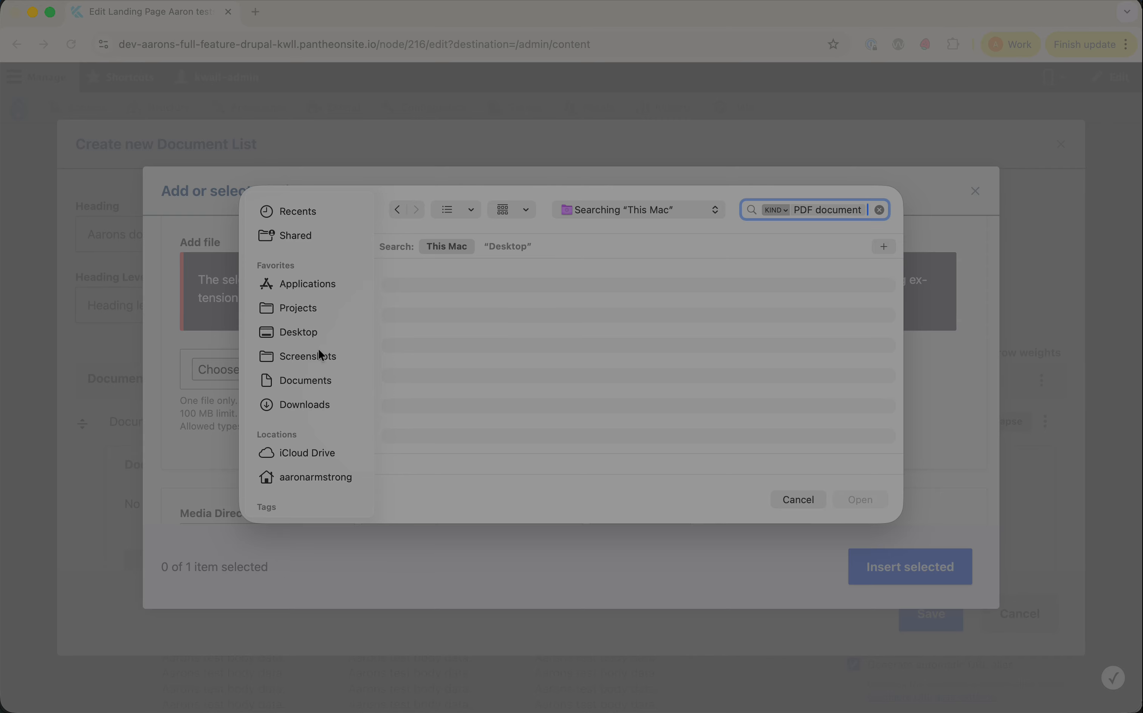
Upload the 2025 federal TD1 PDF from the Documents folder as the list item's document
click(317, 388)
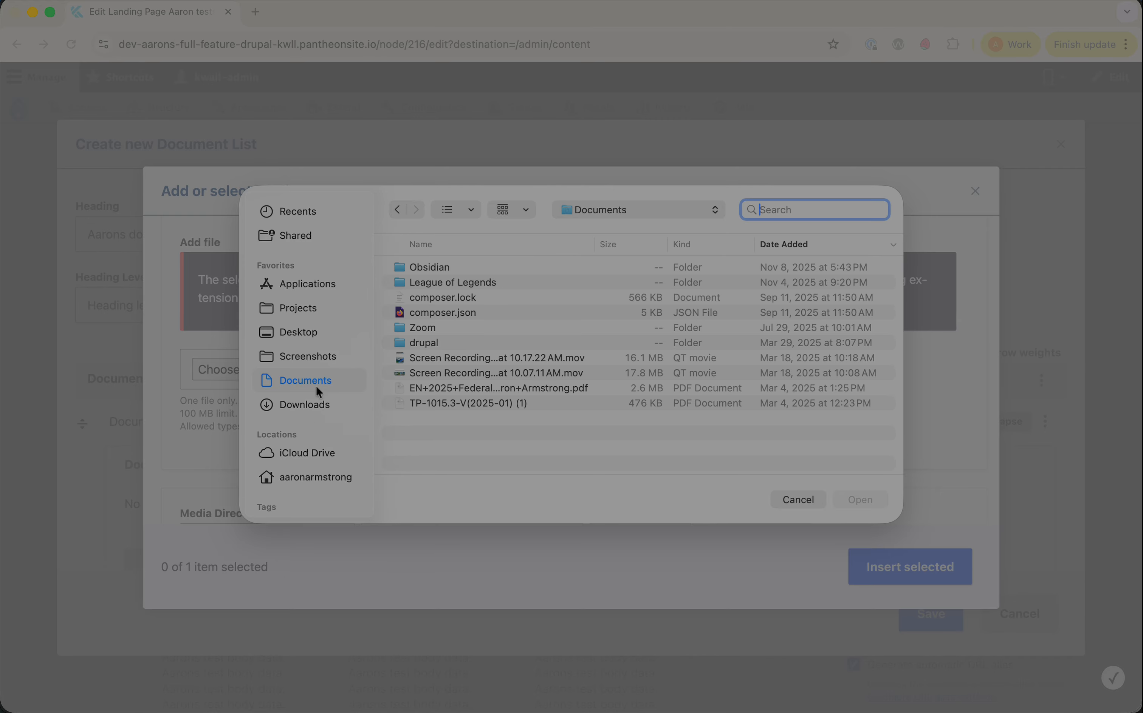
click(472, 392)
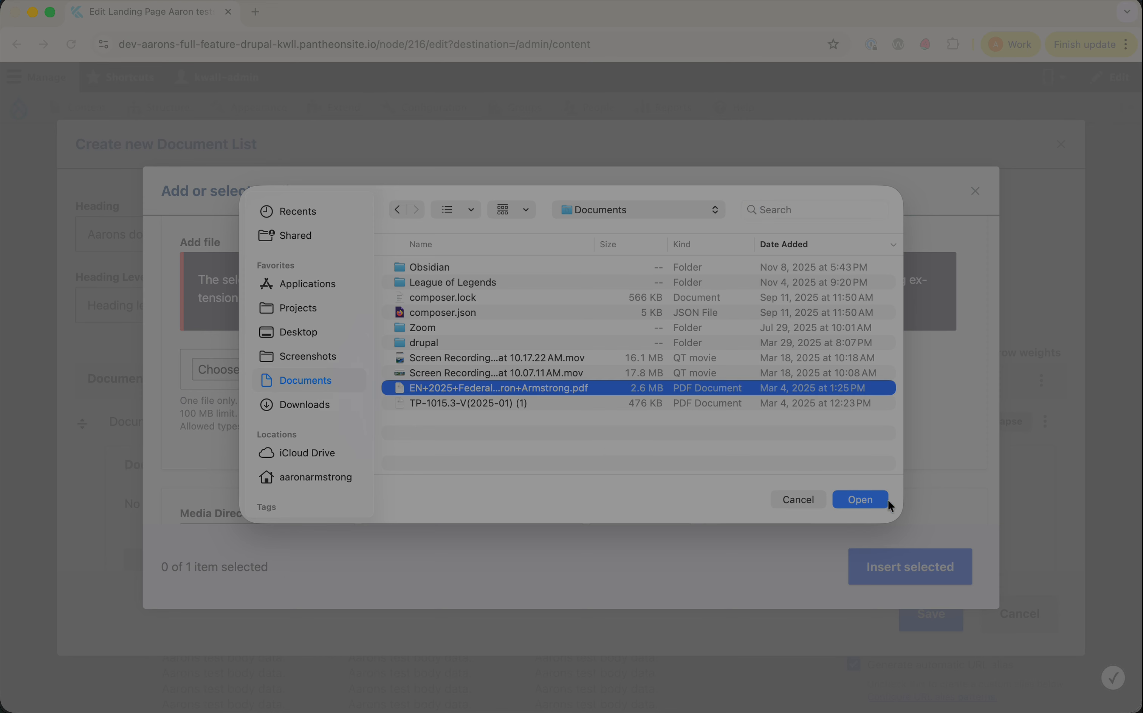
click(870, 501)
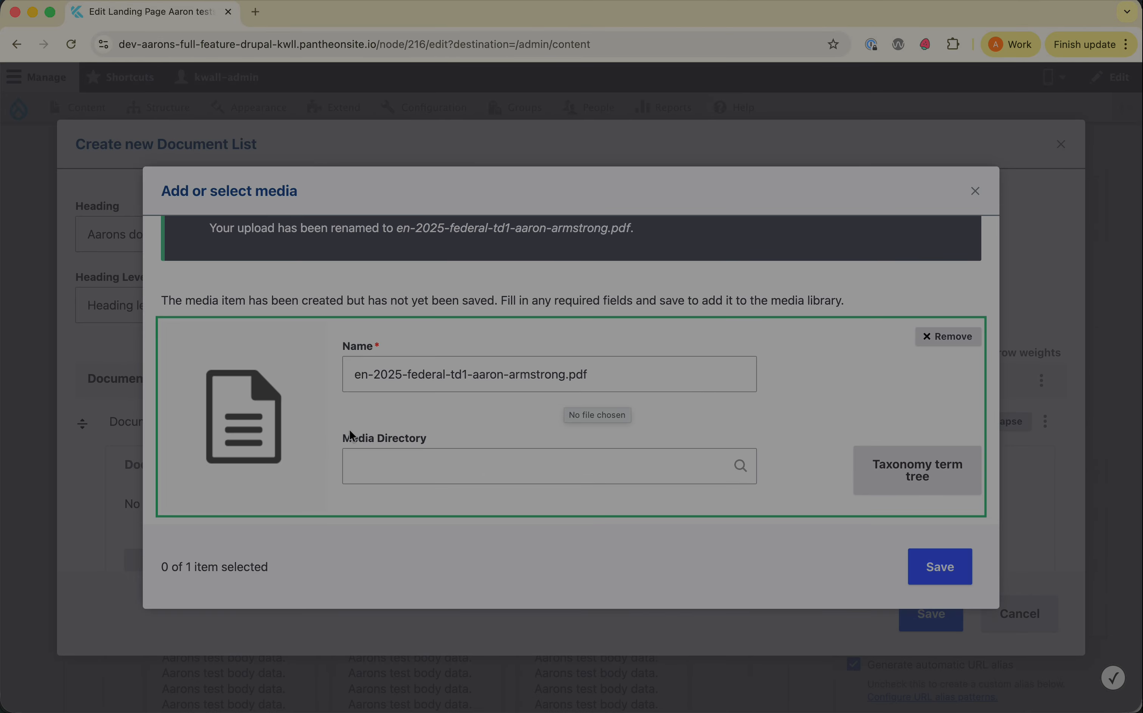
Save the uploaded TD1 PDF to the media library under its default name and insert it into the list item
click(403, 459)
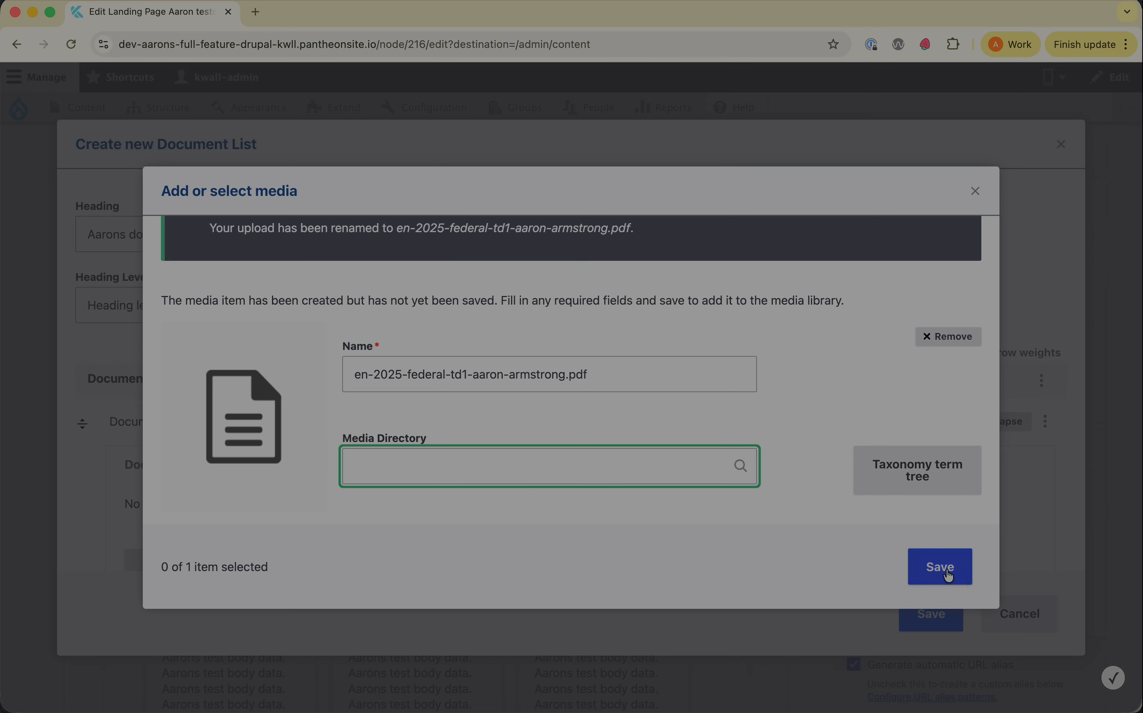
drag(590, 377, 351, 376)
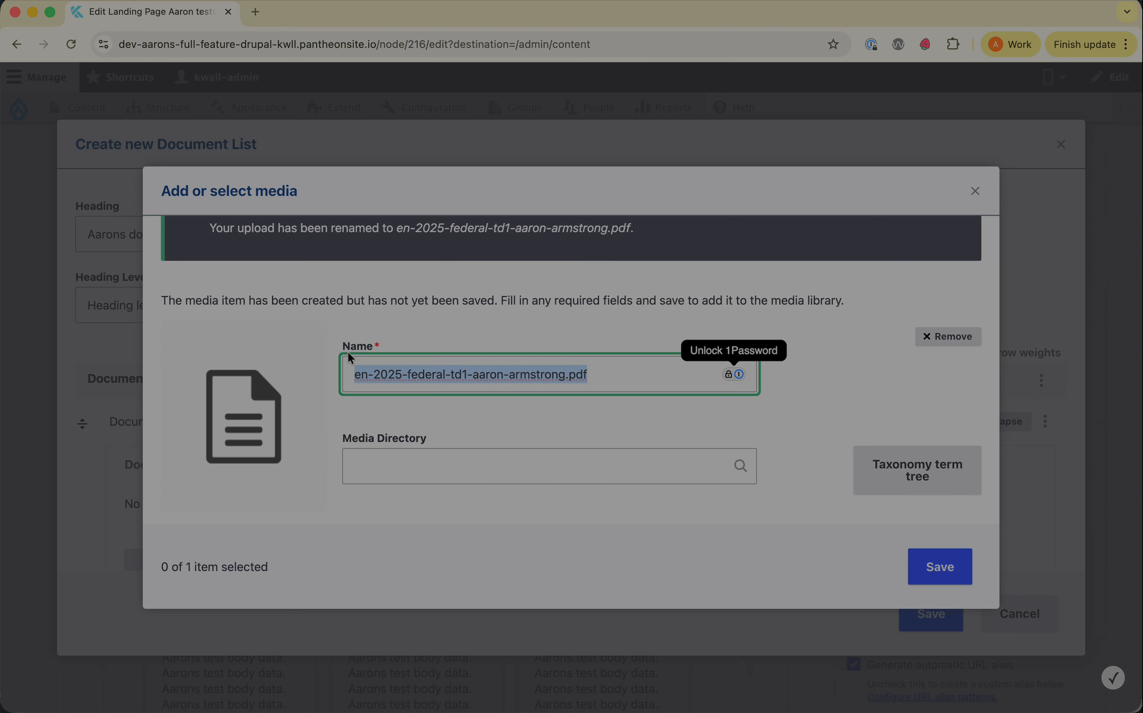
triple_click(593, 383)
double_click(628, 373)
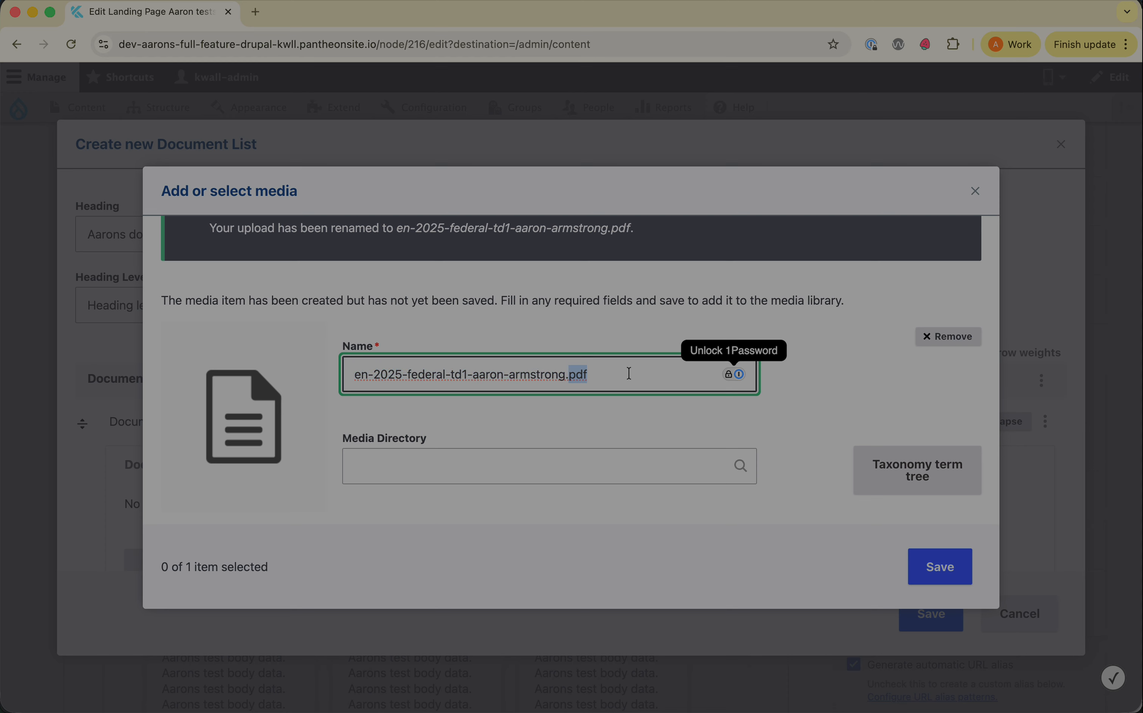
drag(630, 373, 395, 374)
click(504, 373)
click(940, 578)
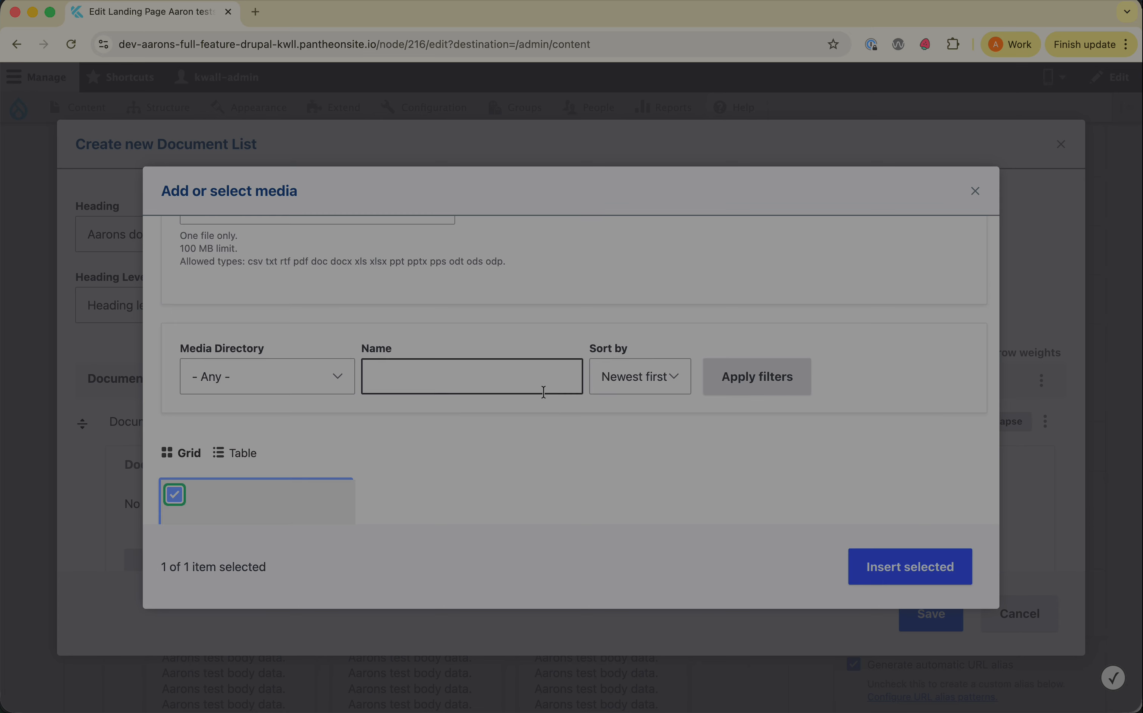
scroll(540, 406, down, 3)
click(911, 566)
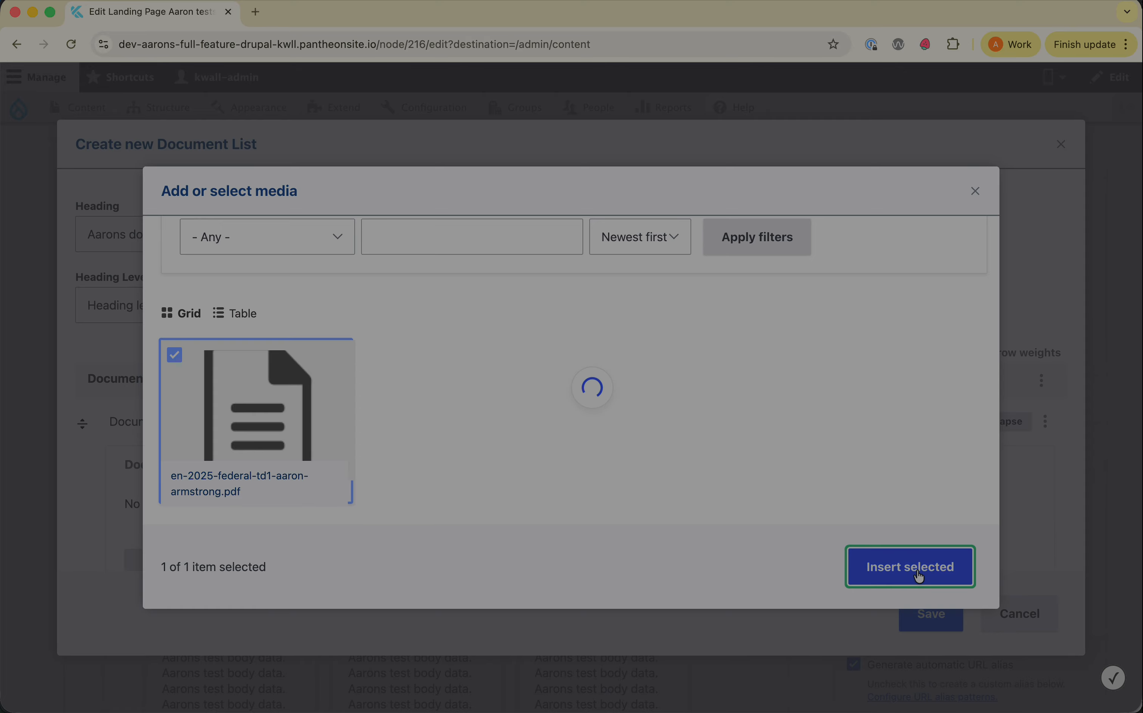
Set the first list item's link text to the owner's first name in possessive form followed by "TD1"
scroll(587, 408, up, 3)
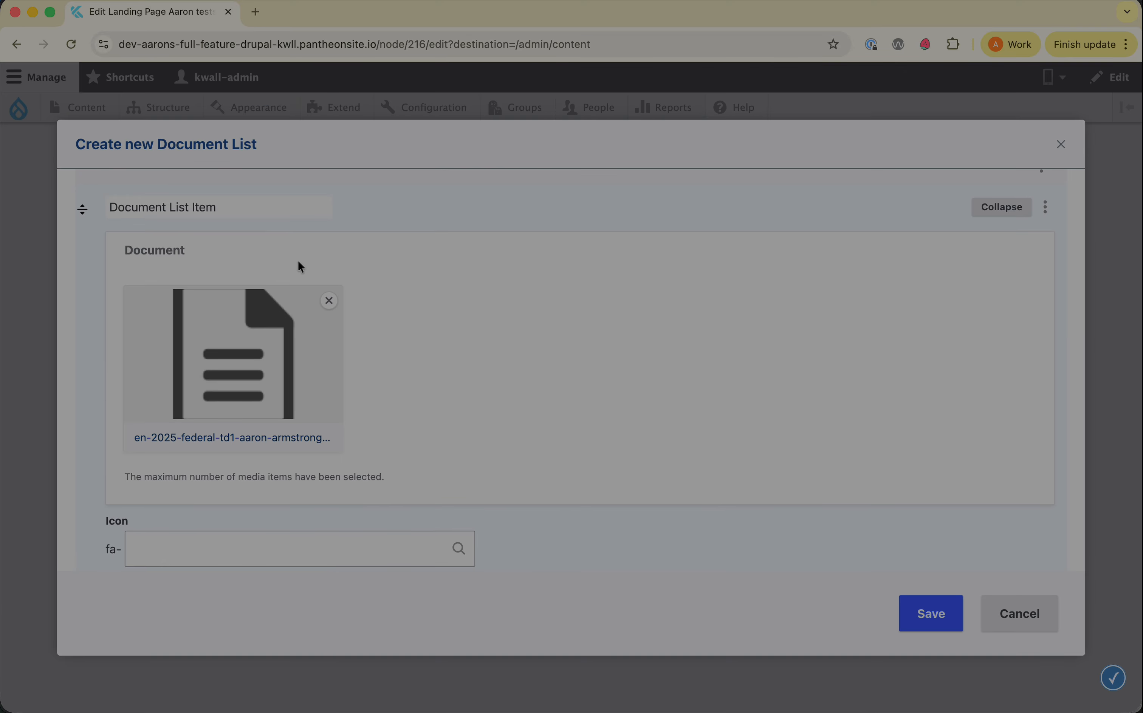
scroll(320, 482, down, 4)
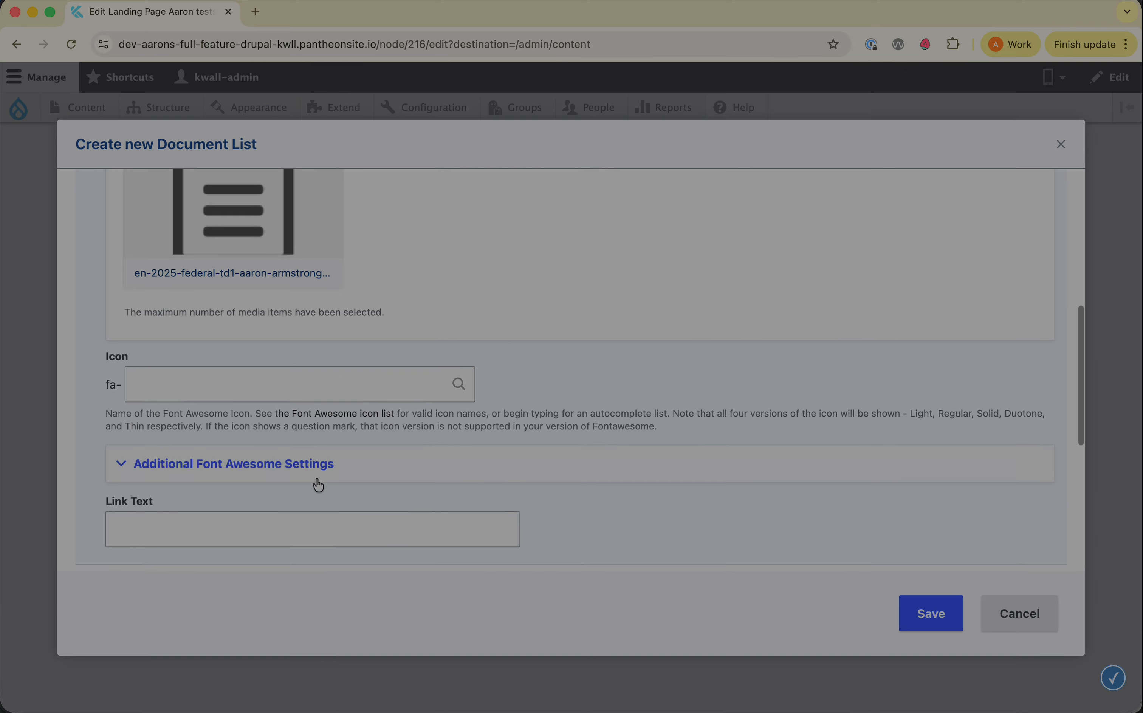
click(210, 372)
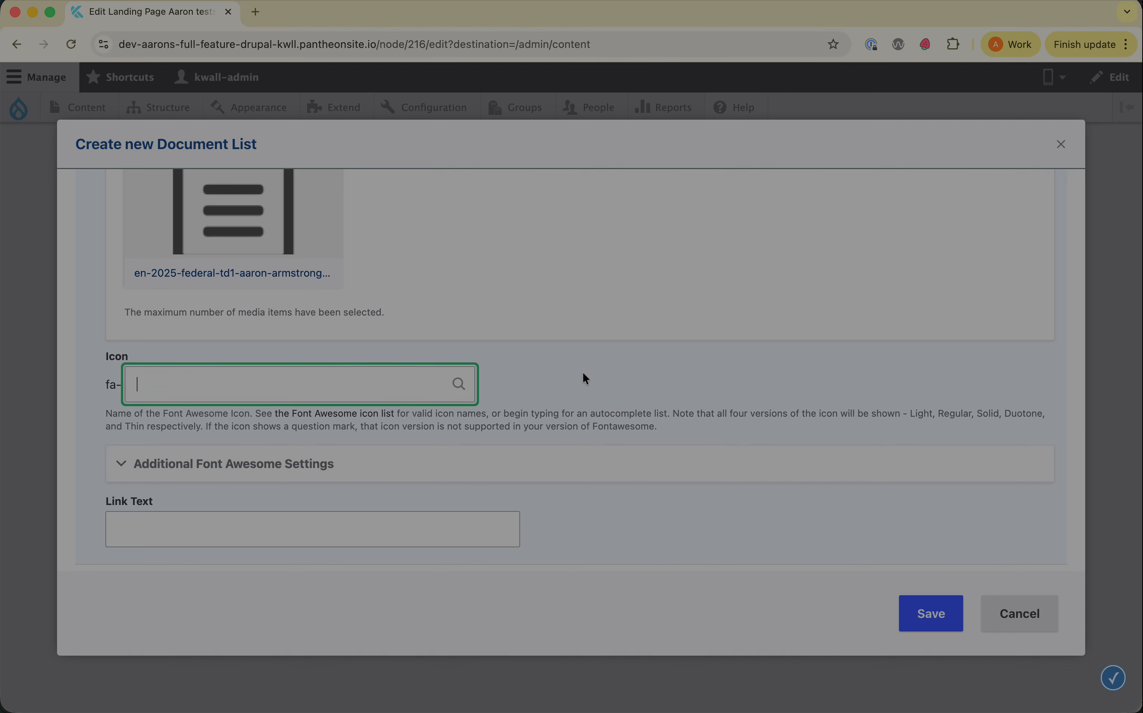
scroll(585, 379, down, 4)
click(294, 350)
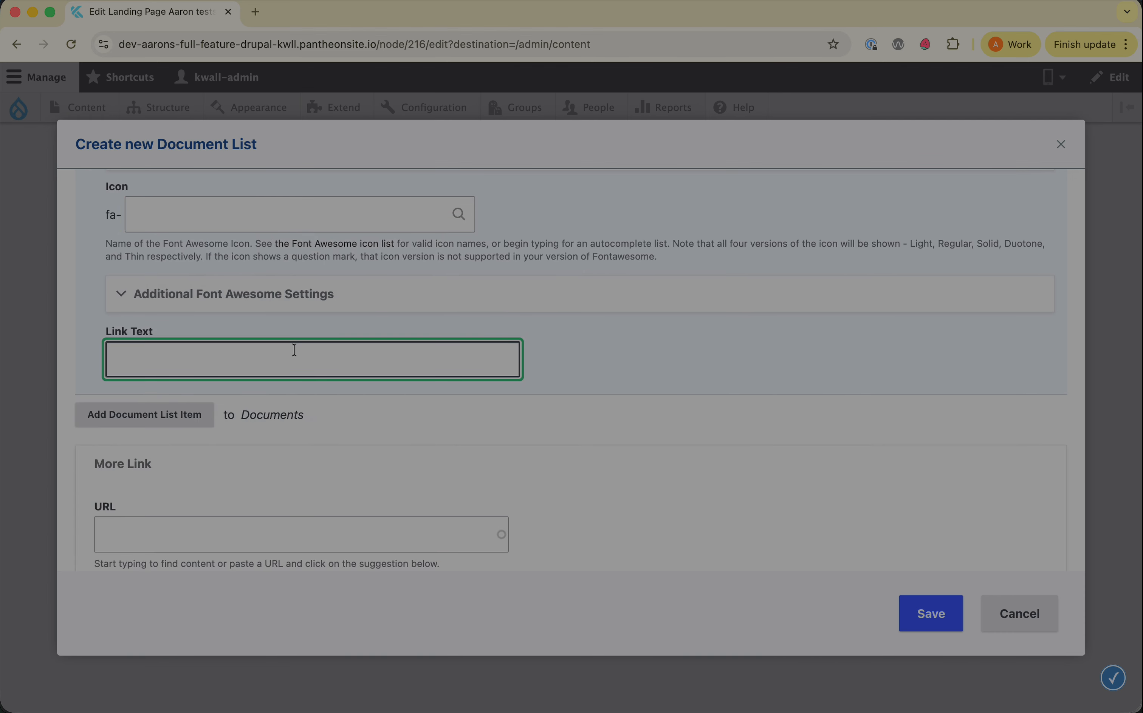
scroll(480, 363, up, 6)
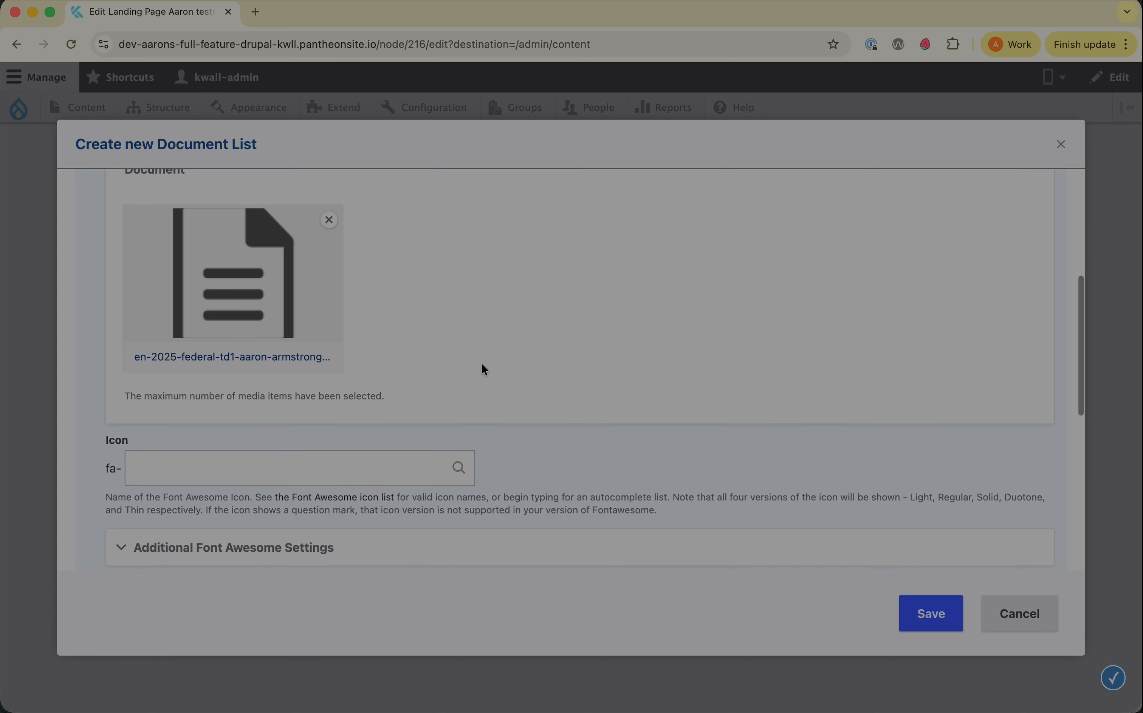
scroll(482, 364, down, 3)
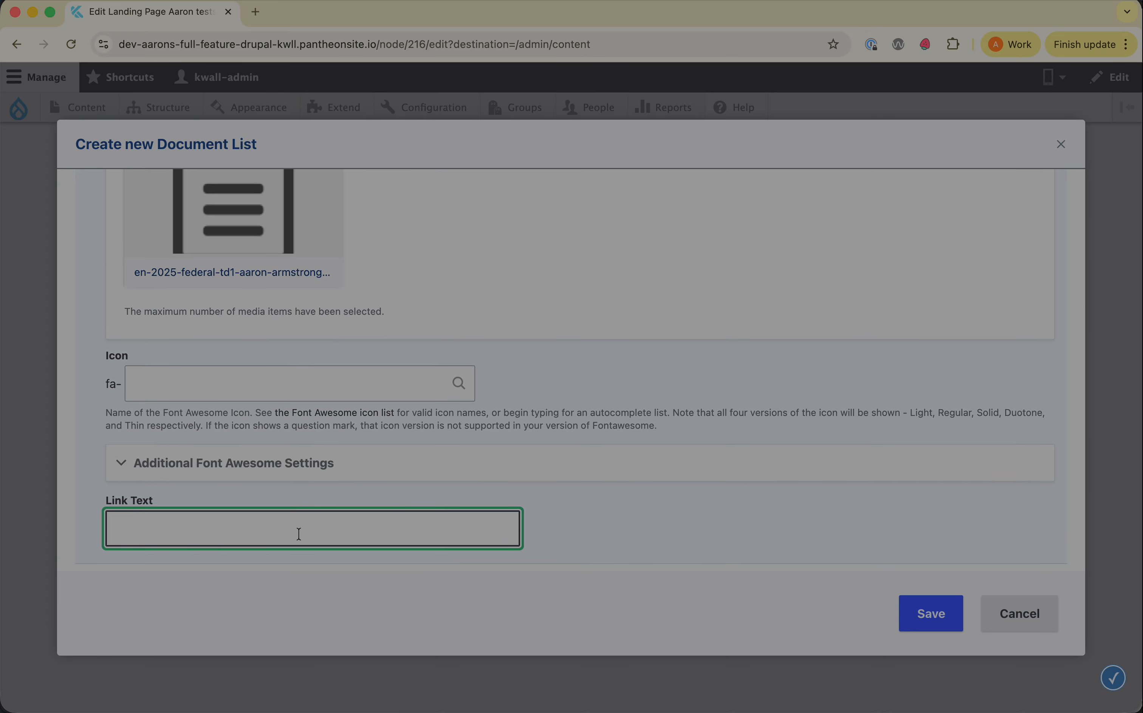
text(arons TD1)
scroll(474, 490, down, 3)
click(289, 437)
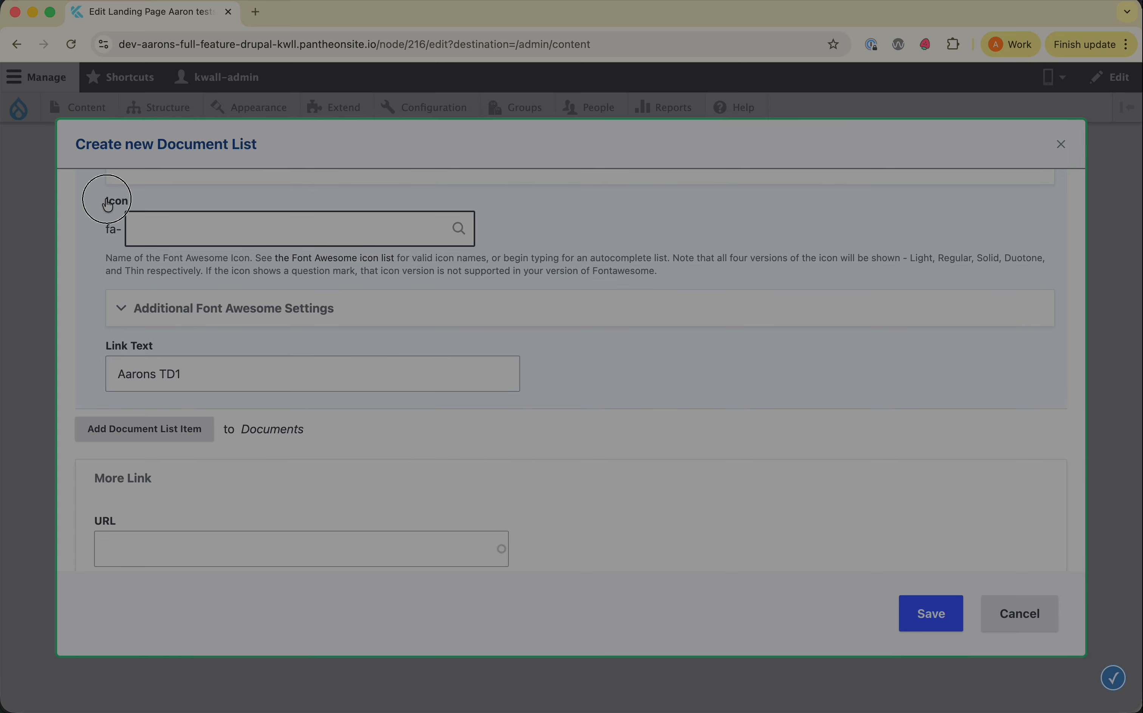
Add a second document list item to Documents
click(177, 217)
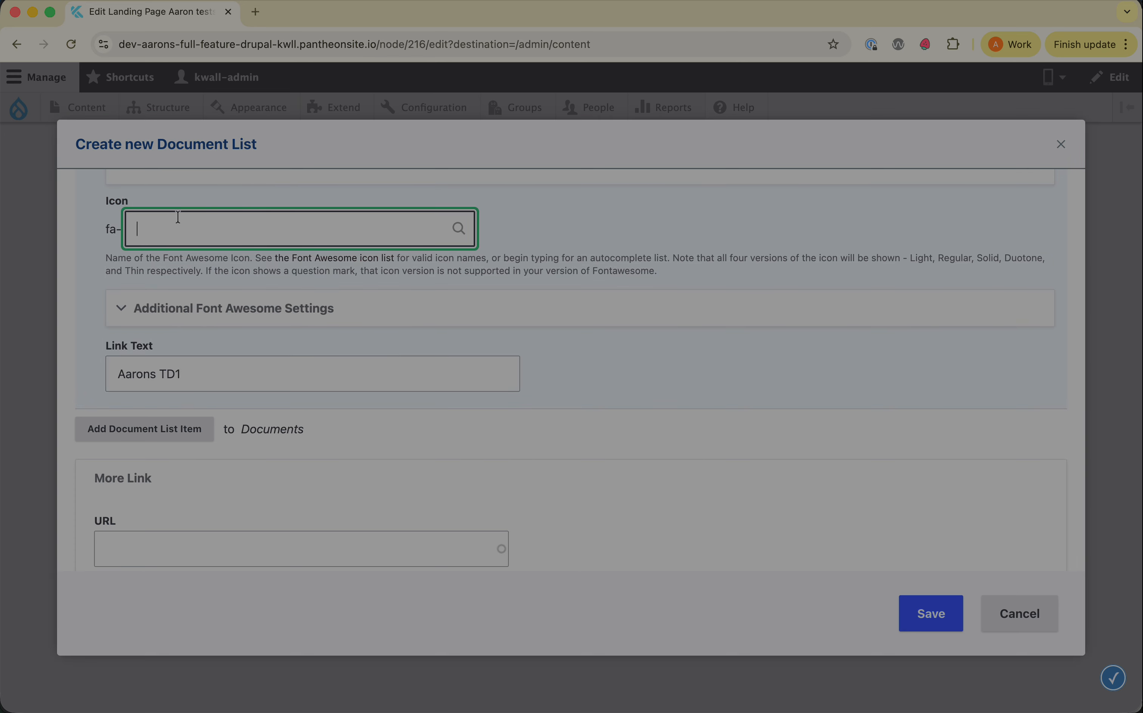
click(148, 435)
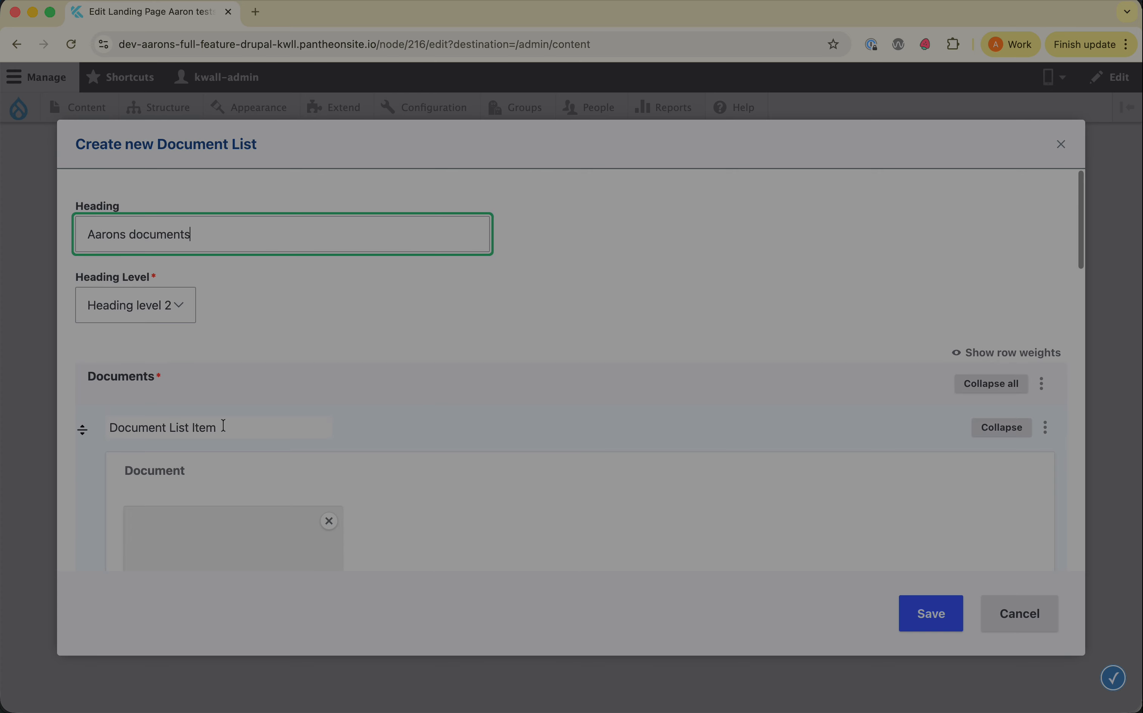
scroll(460, 434, down, 15)
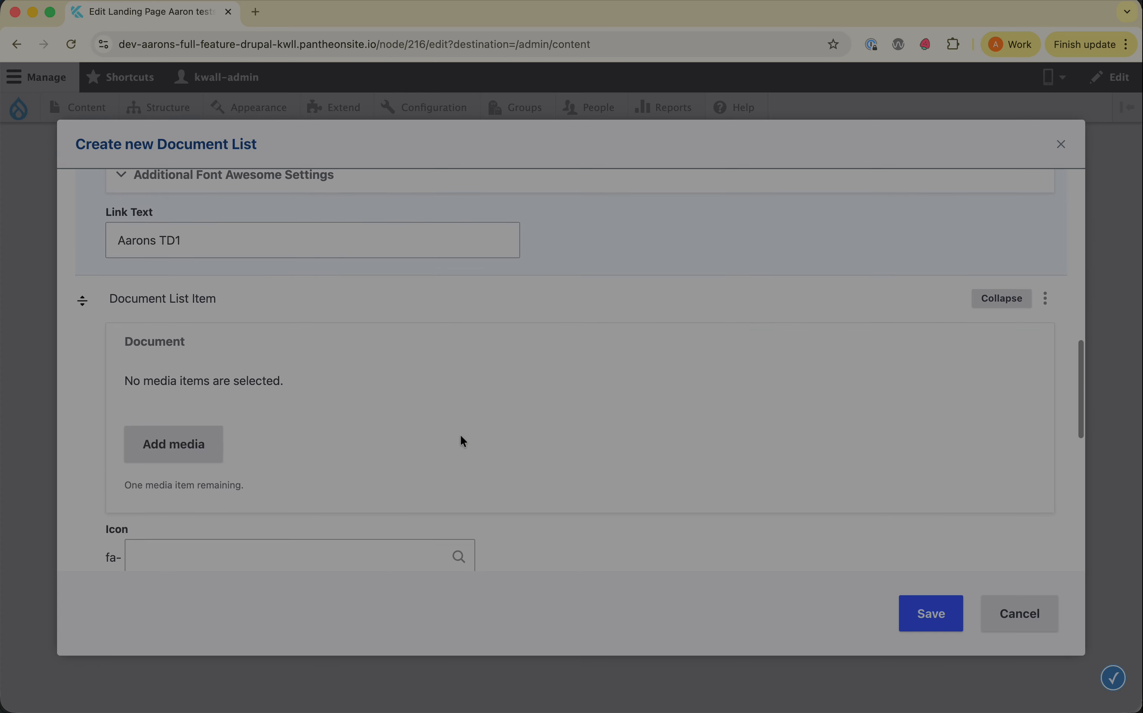
Upload gentek-siding-warranrty-inquiry-packet.pdf from the Downloads folder, save it to the media library and insert it as the second item's document
click(169, 354)
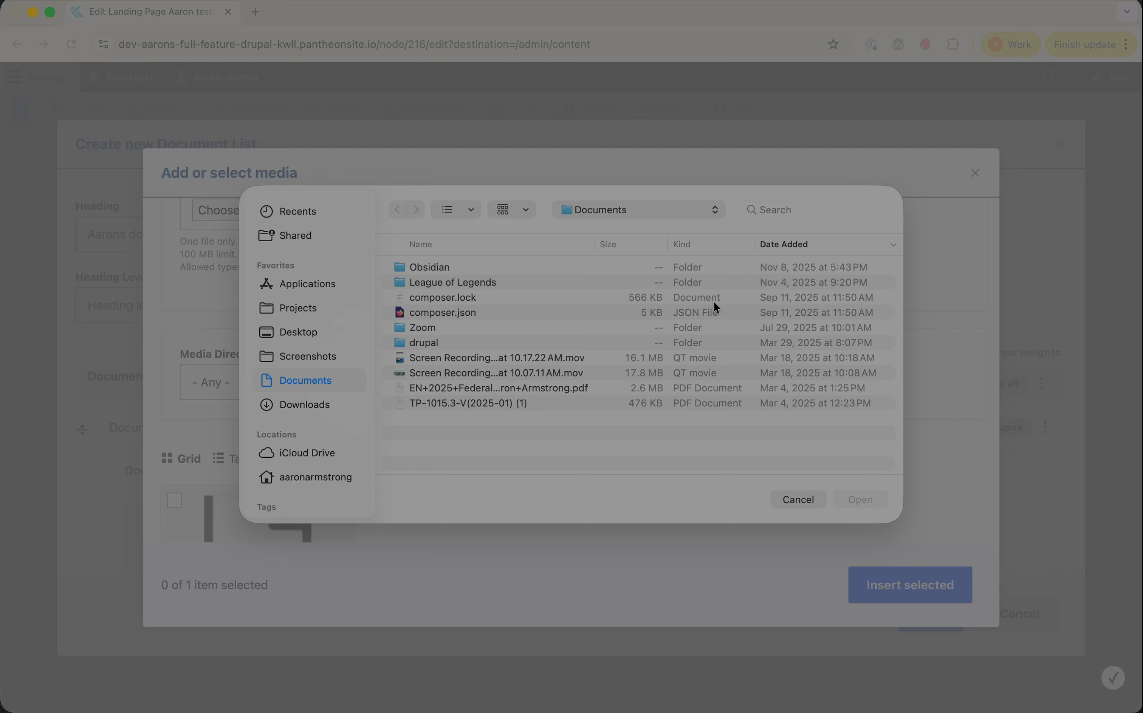
click(289, 407)
scroll(502, 353, down, 5)
double_click(530, 354)
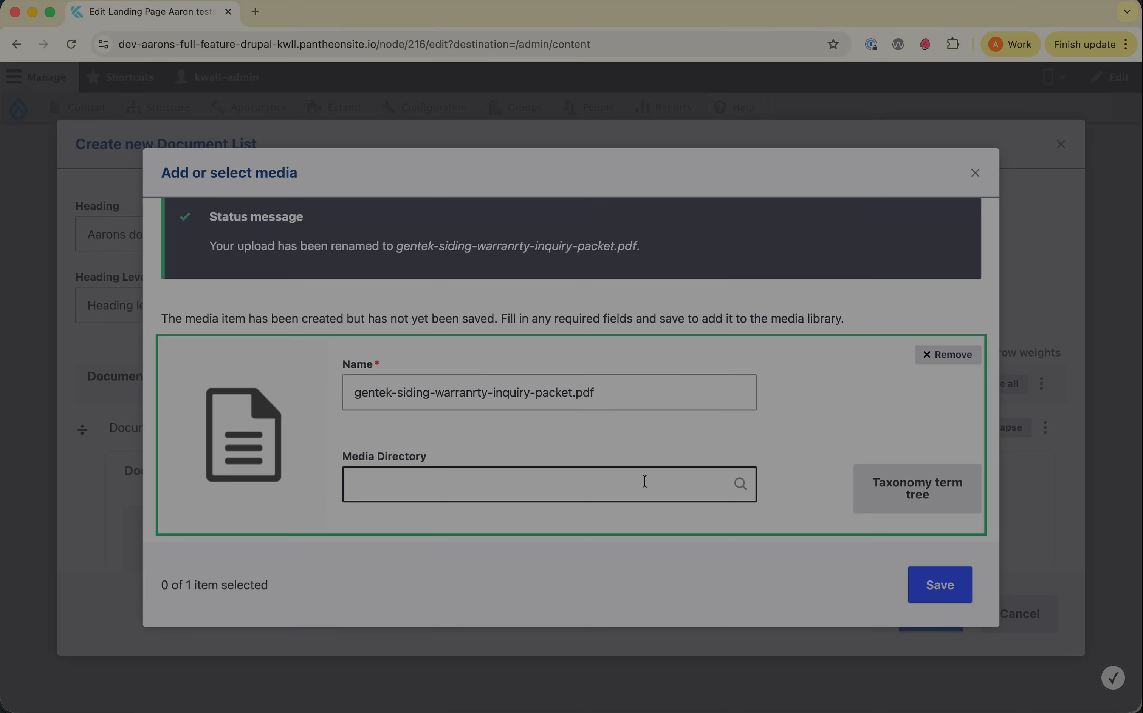
click(957, 601)
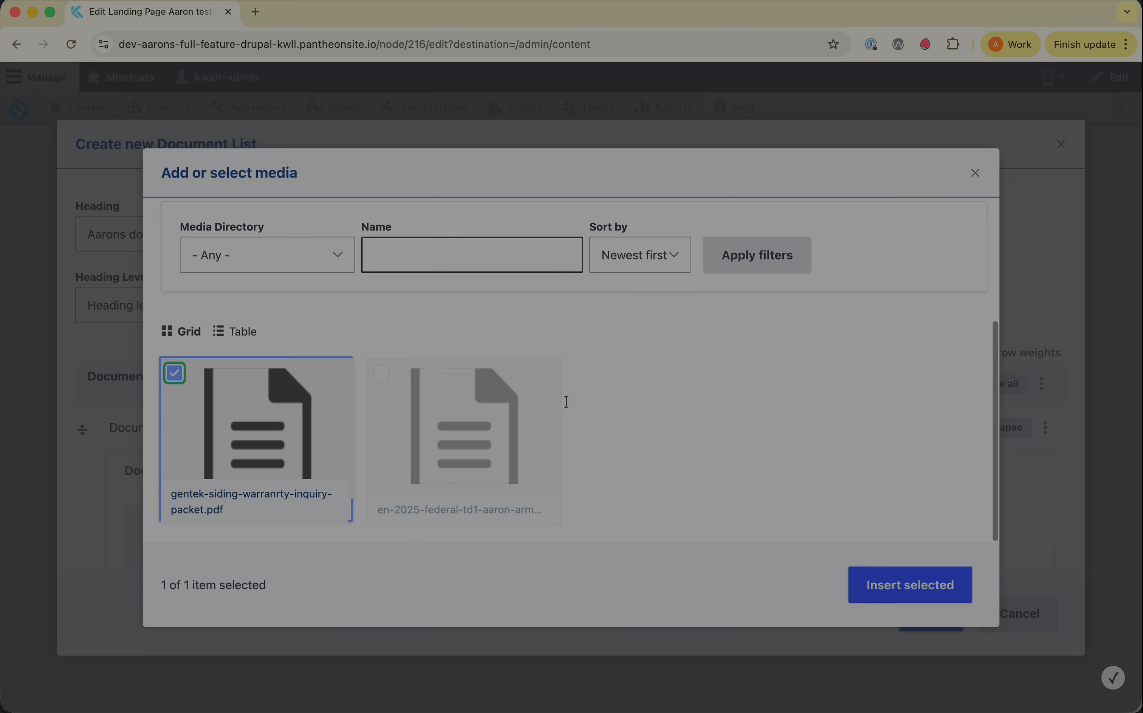
click(901, 595)
Set the second list item's link text to the owner's first name in possessive form followed by "GenTek"
scroll(564, 445, down, 5)
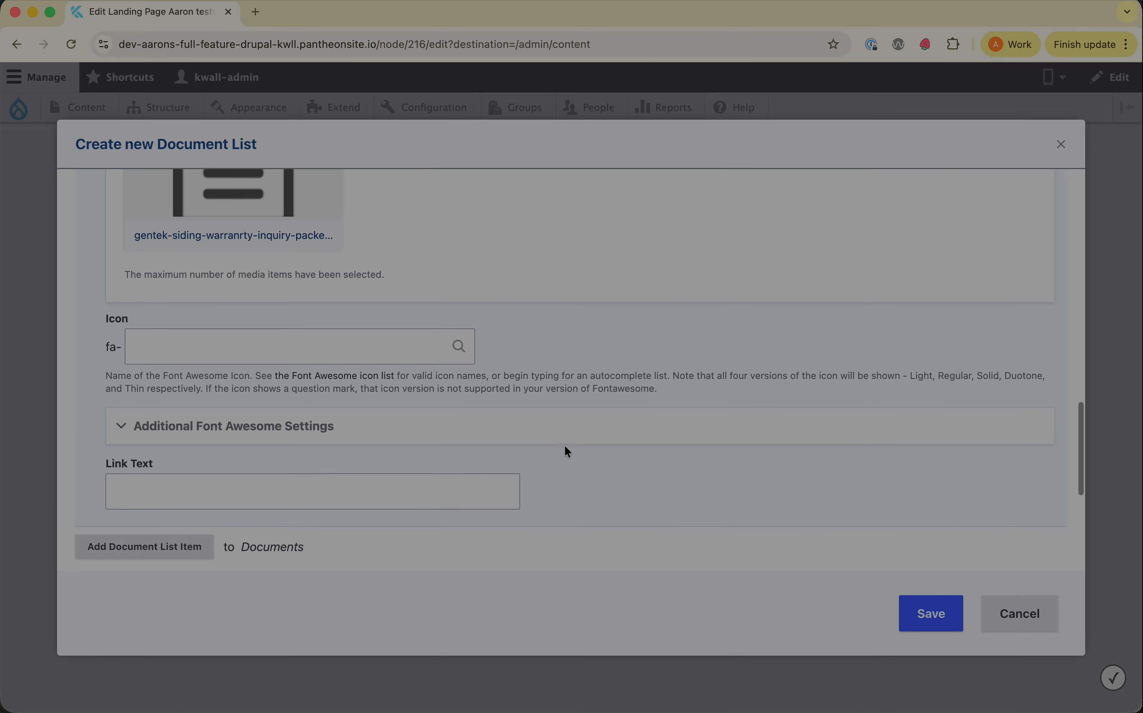
scroll(565, 448, down, 3)
scroll(217, 426, up, 7)
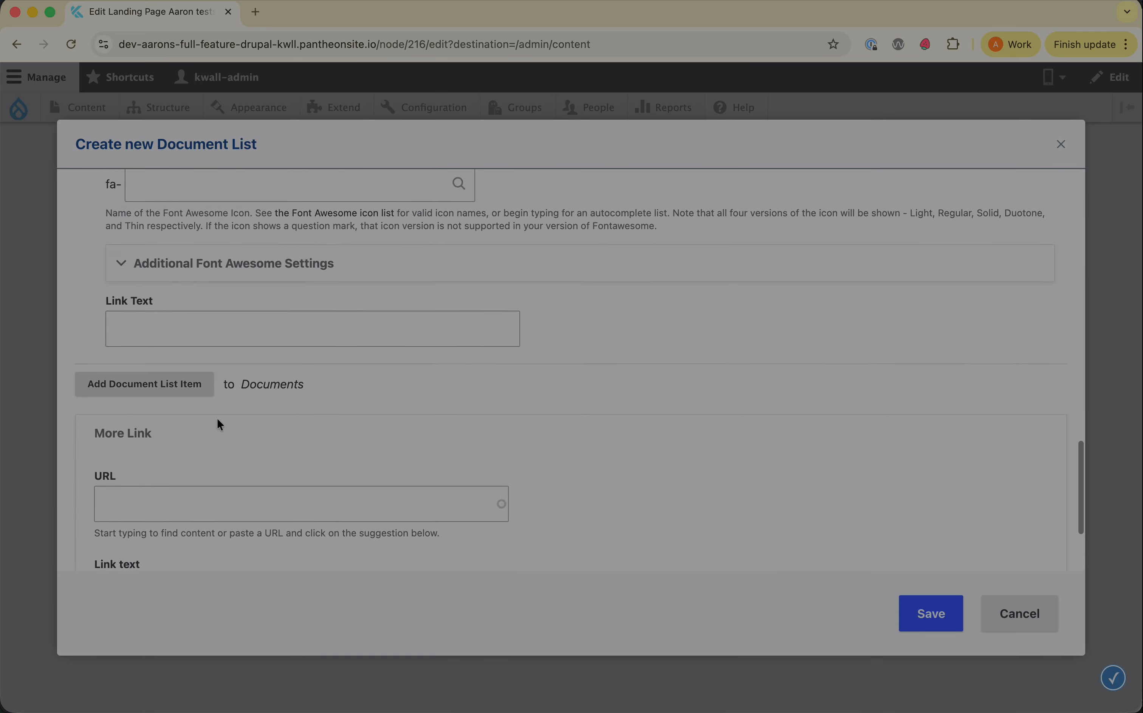
scroll(220, 426, up, 2)
scroll(217, 418, down, 2)
click(177, 467)
text(Aarons GenTek)
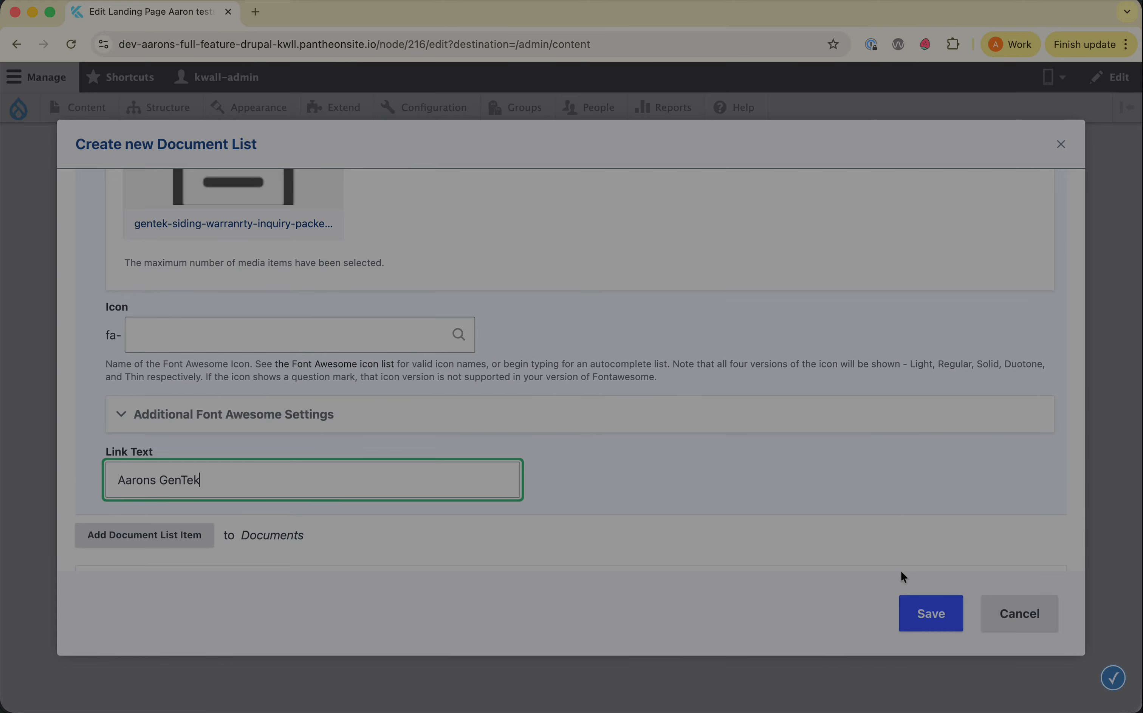
scroll(844, 500, down, 3)
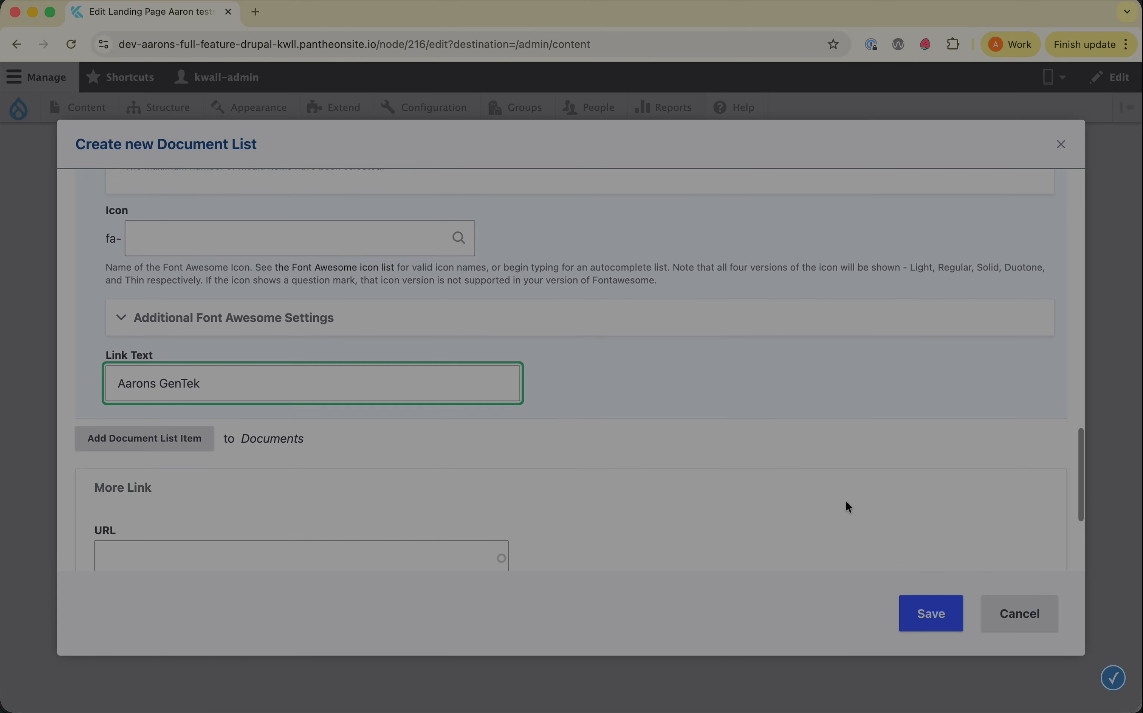
click(267, 393)
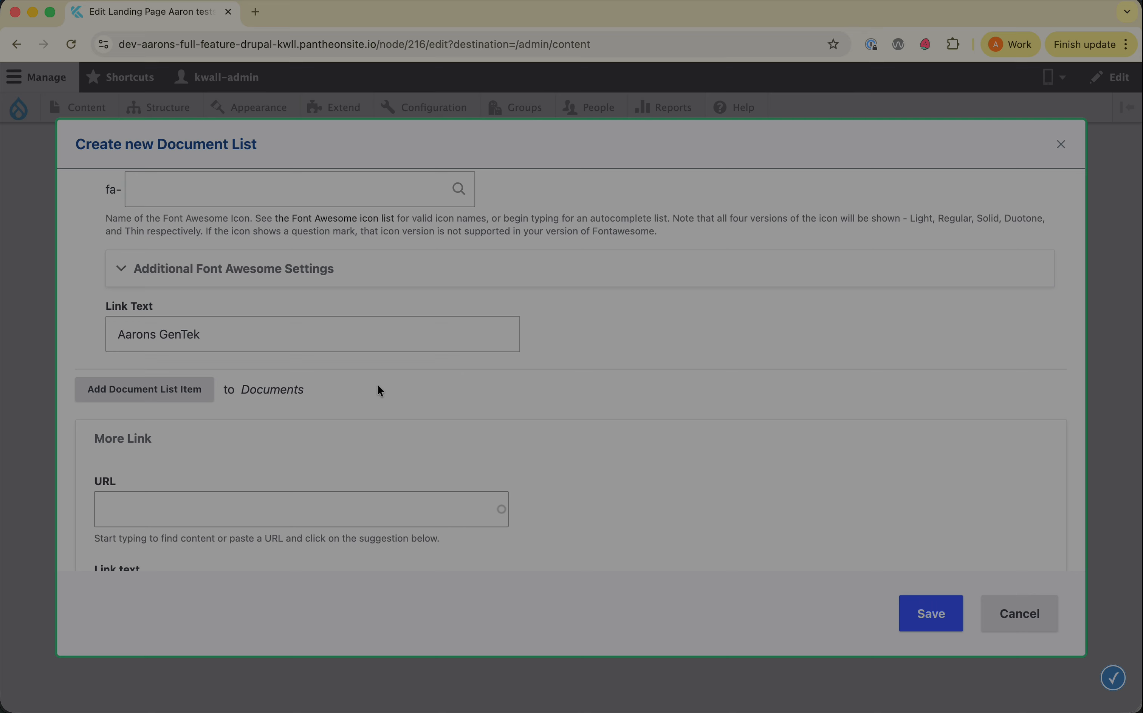
Review the second item's Icon field and the More Link fields, and save the new Document List component
scroll(479, 383, up, 3)
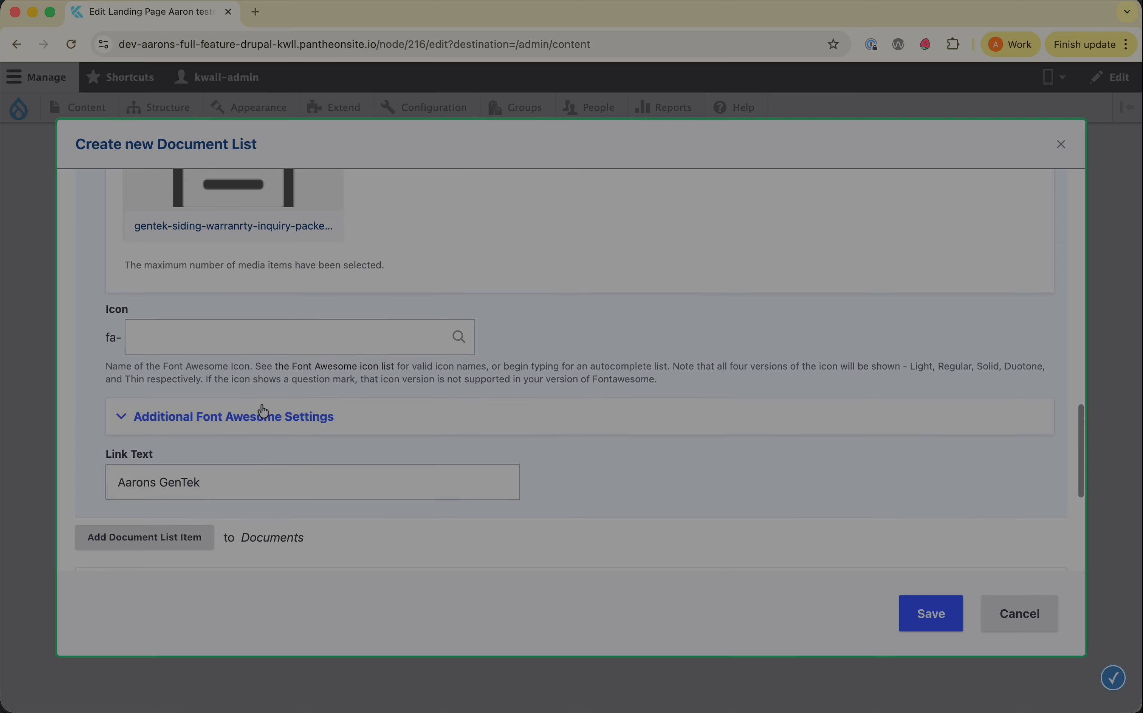
click(187, 349)
scroll(255, 428, down, 3)
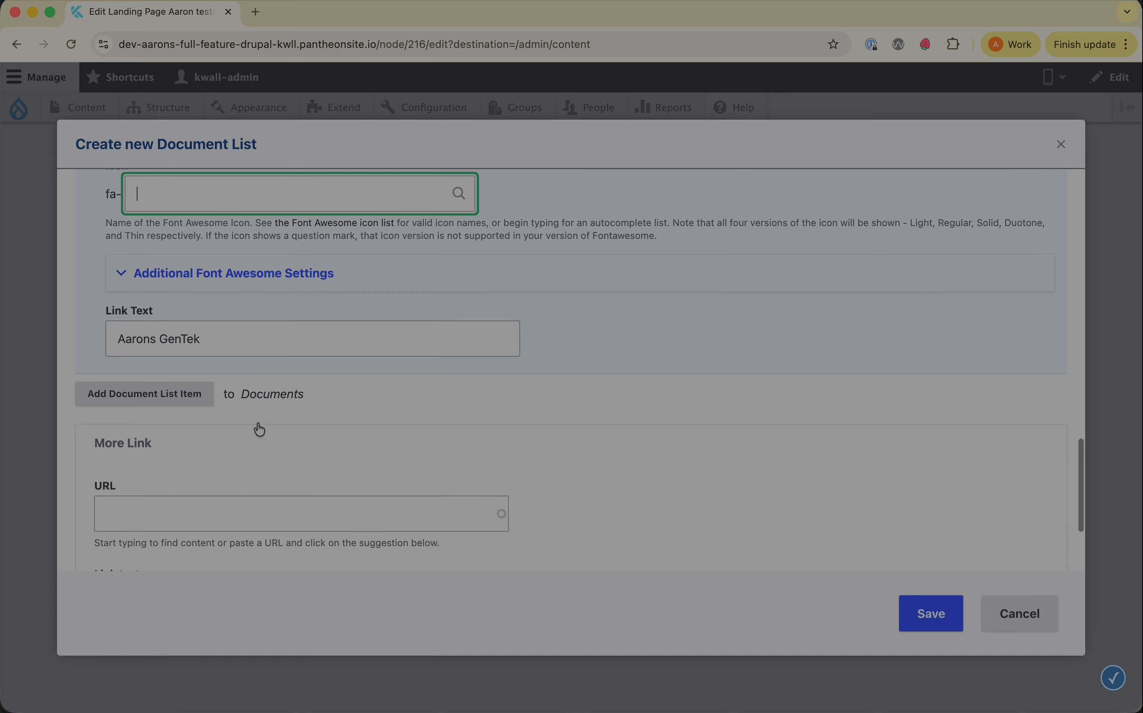
scroll(423, 463, down, 3)
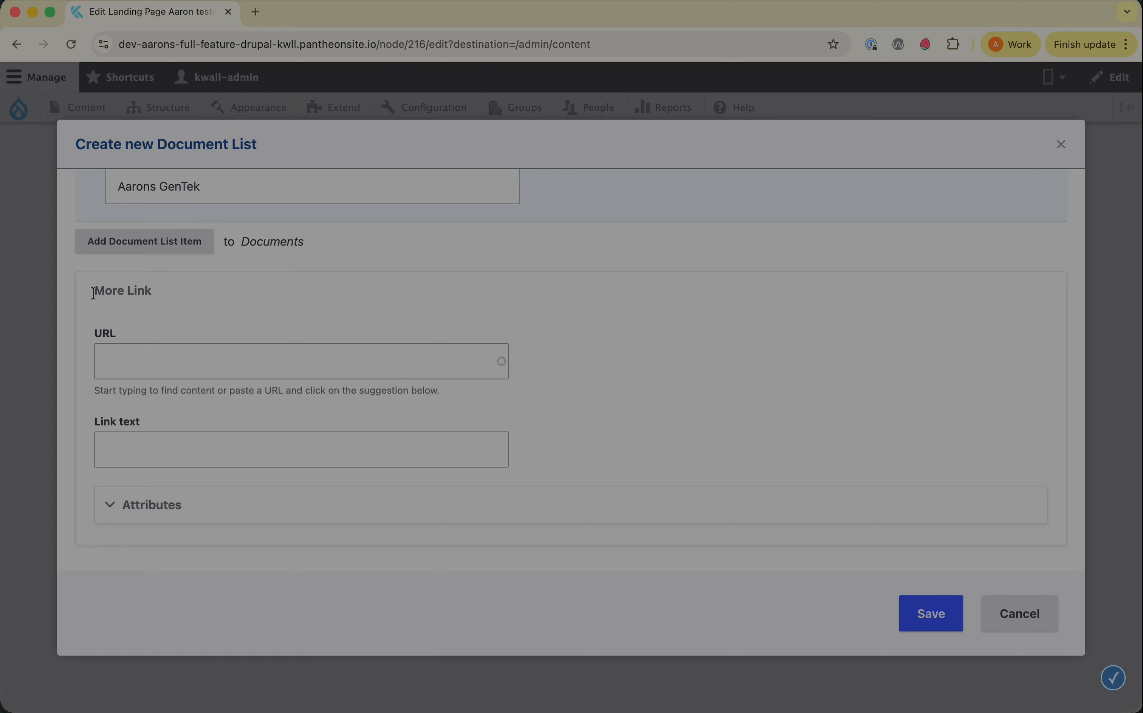
click(183, 384)
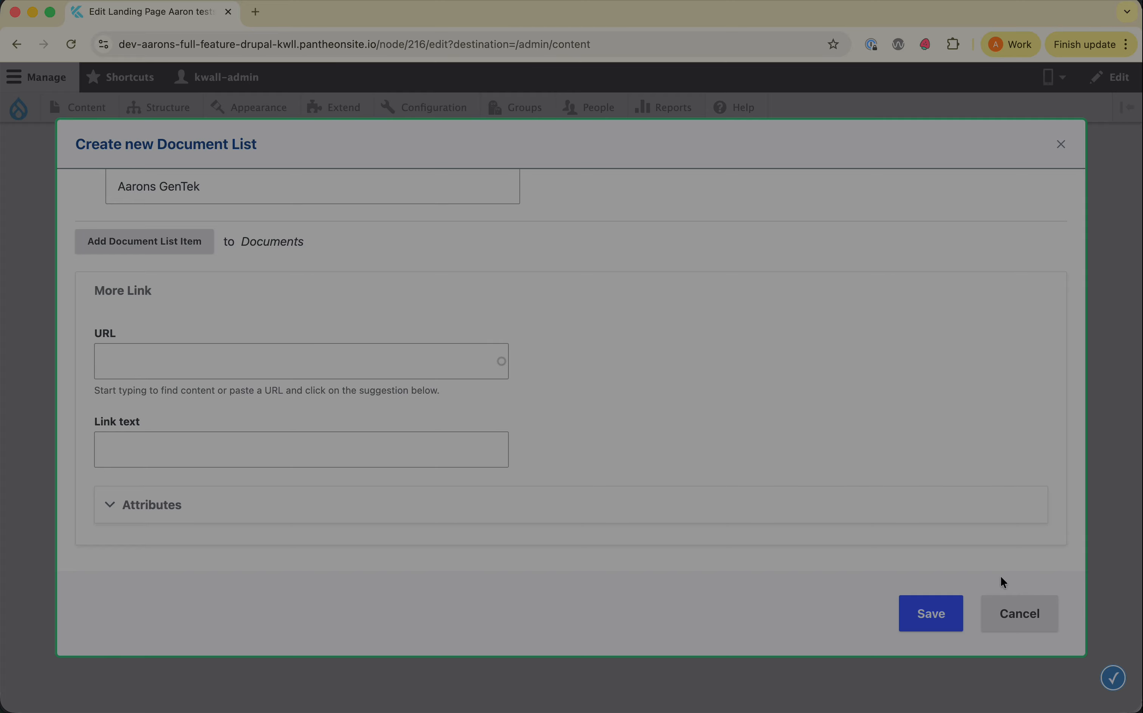
click(926, 616)
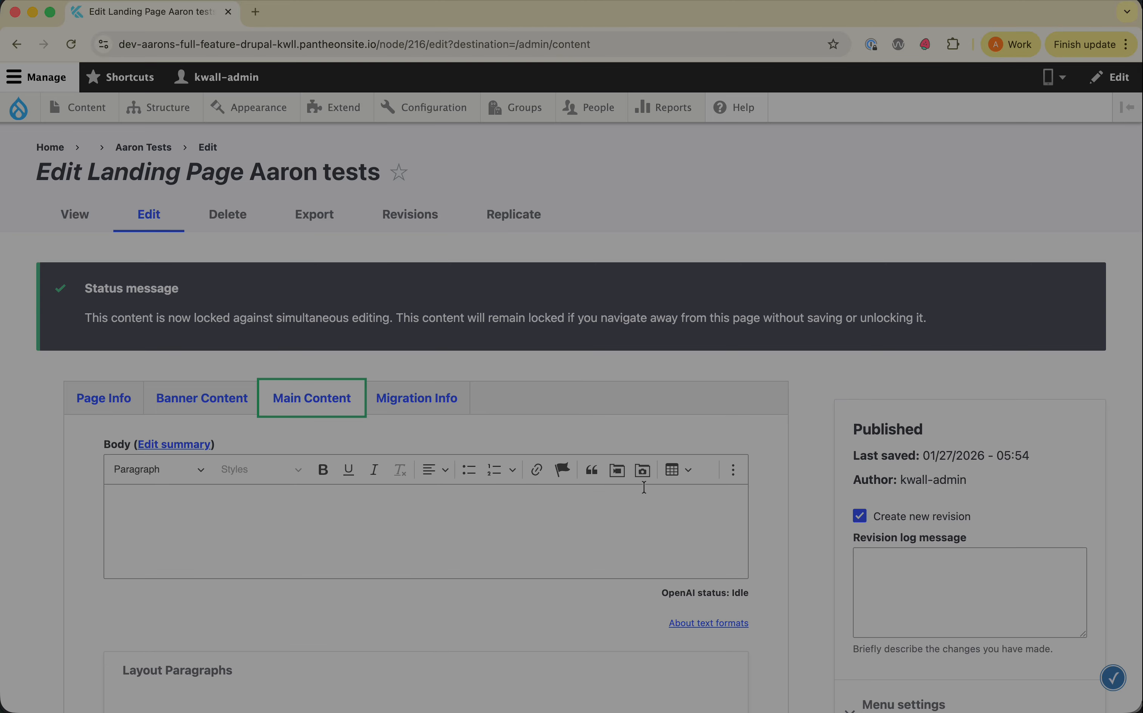
Check the new document list section in the layout and save the landing page
scroll(643, 488, down, 15)
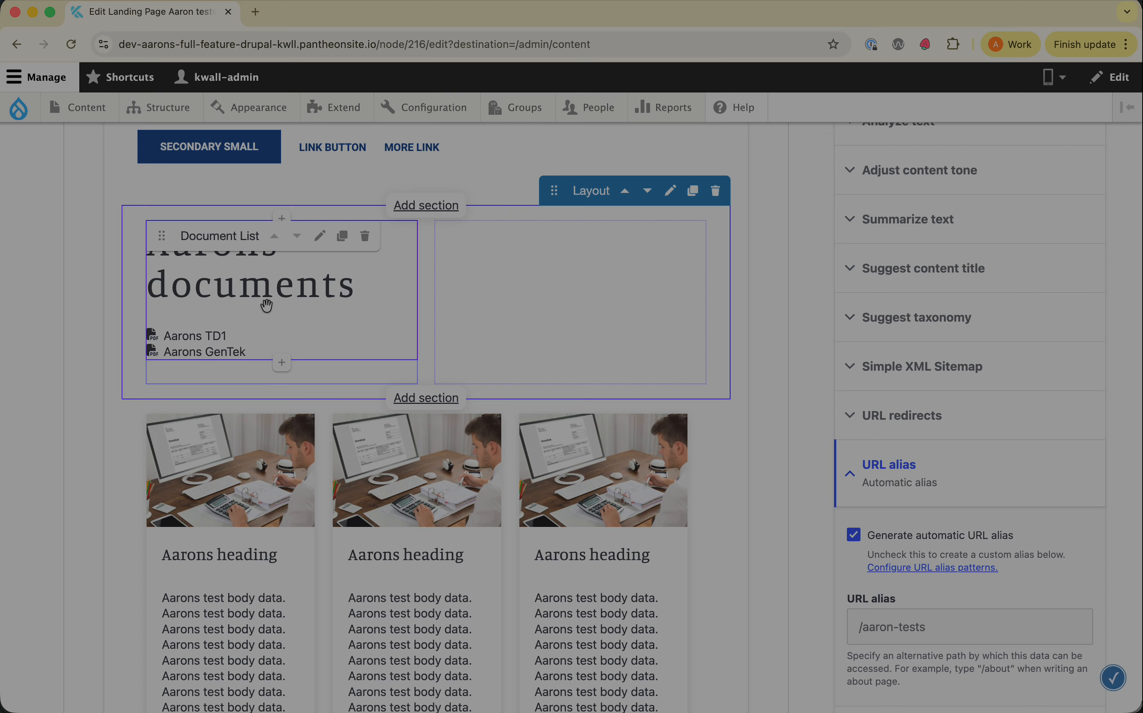
scroll(278, 359, up, 15)
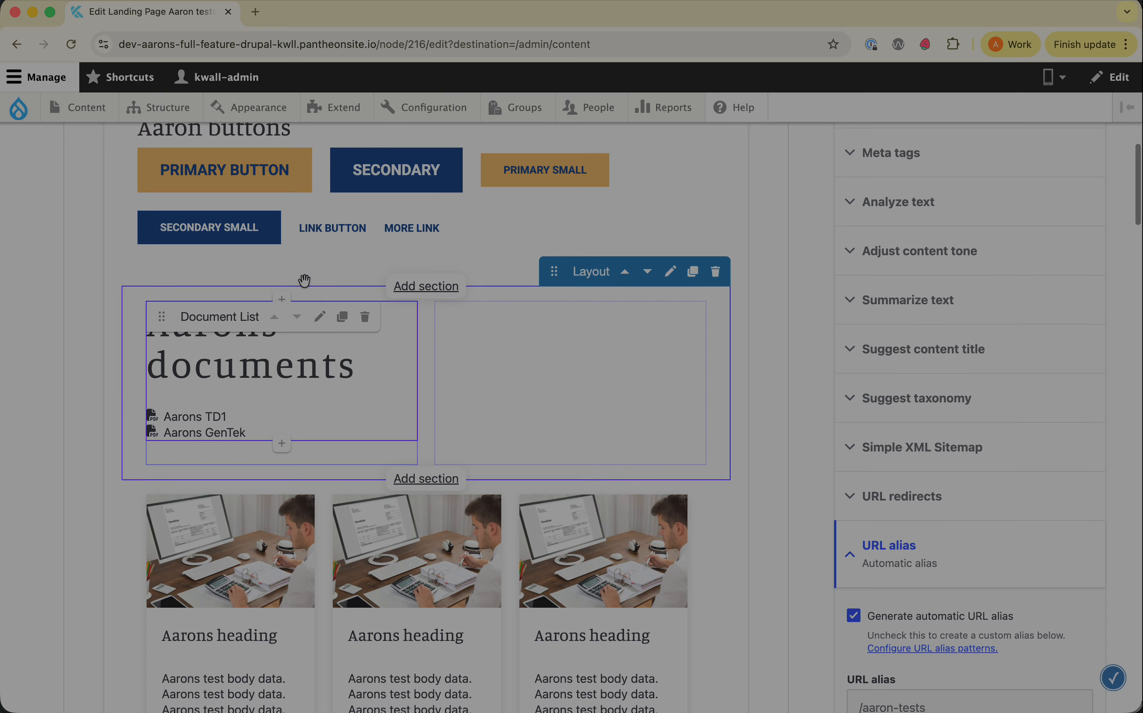
scroll(98, 529, down, 20)
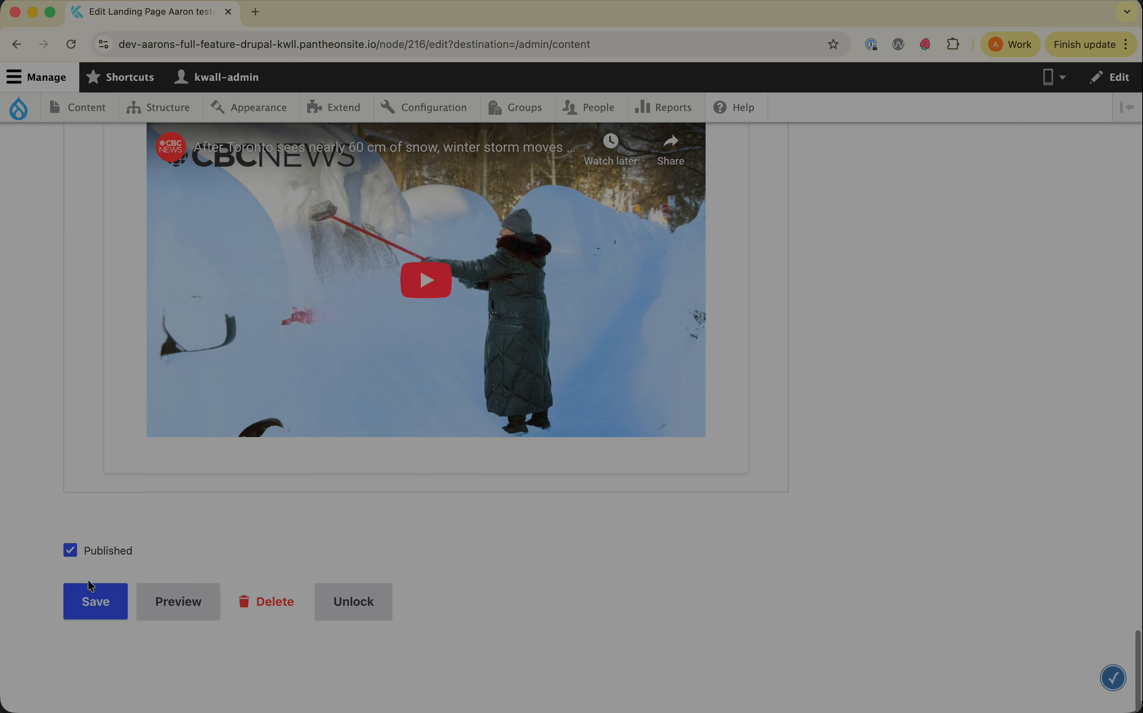
click(91, 589)
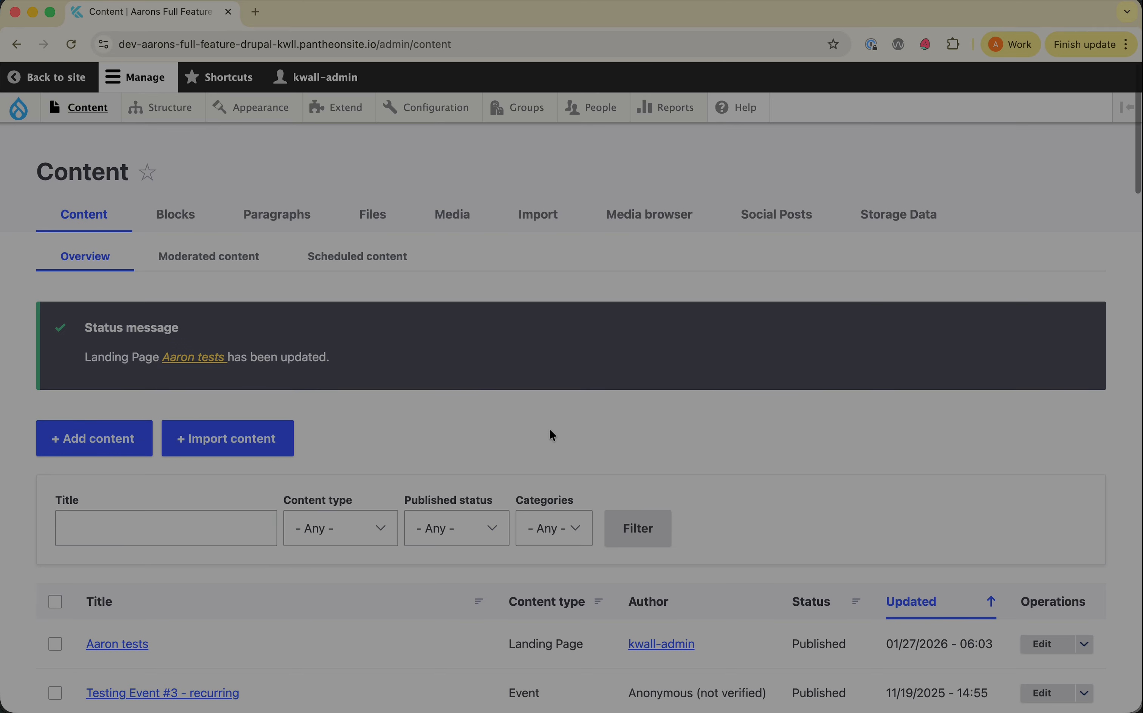
Open the updated landing page from the content list and examine its published document list and links
scroll(551, 432, down, 2)
click(143, 558)
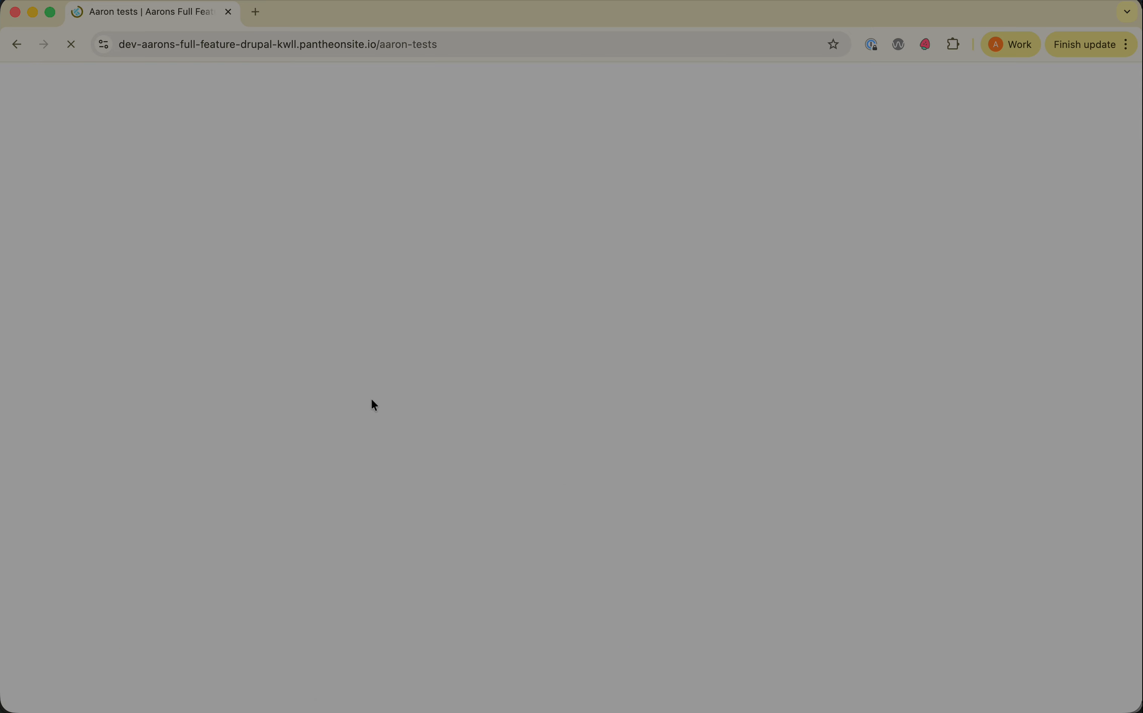
scroll(372, 400, down, 6)
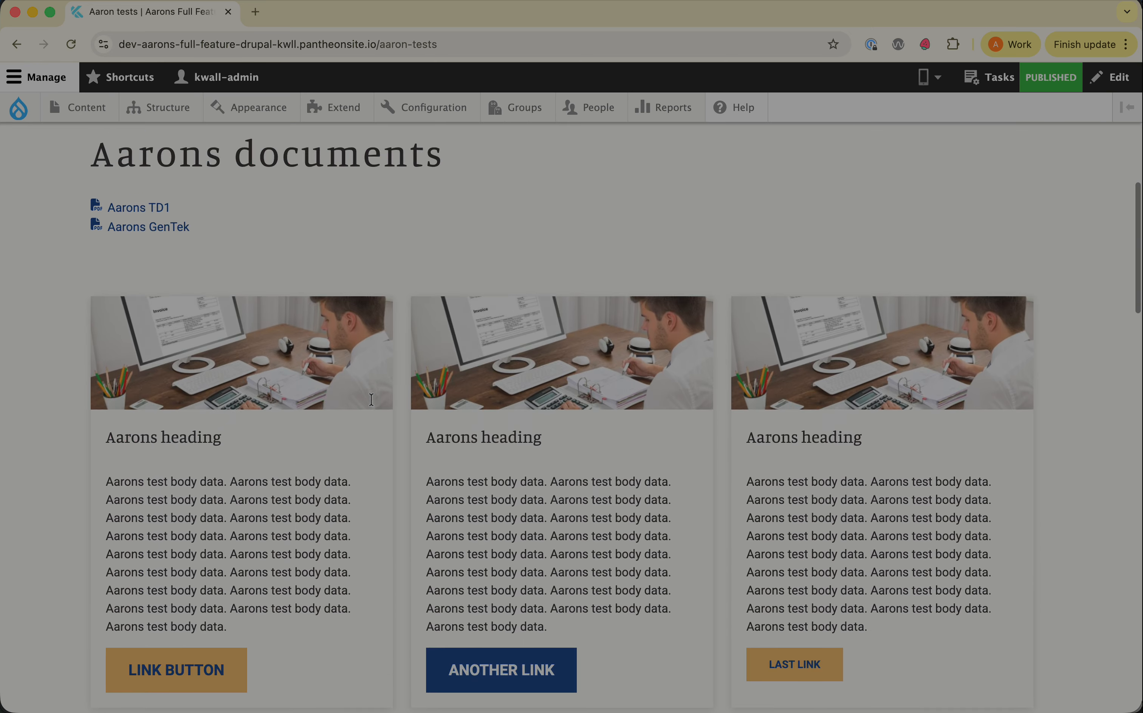
scroll(371, 400, up, 2)
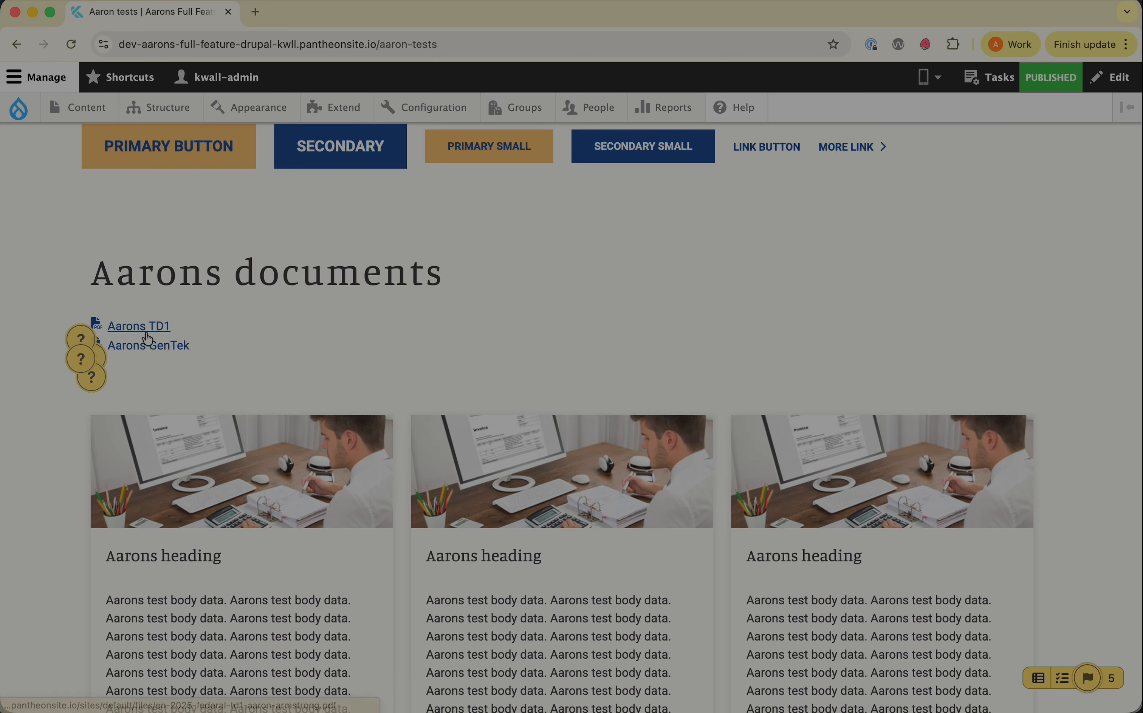
Reopen the landing page's main content for editing and change the document list section's layout to three columns
scroll(144, 337, up, 7)
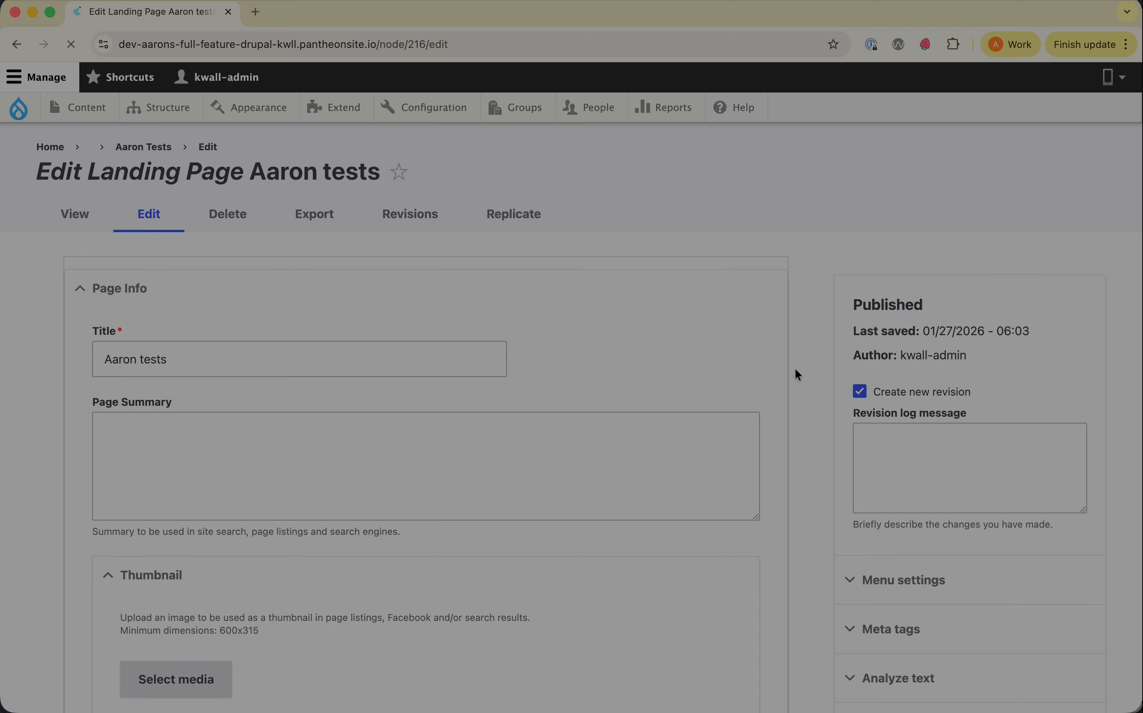
scroll(354, 329, down, 2)
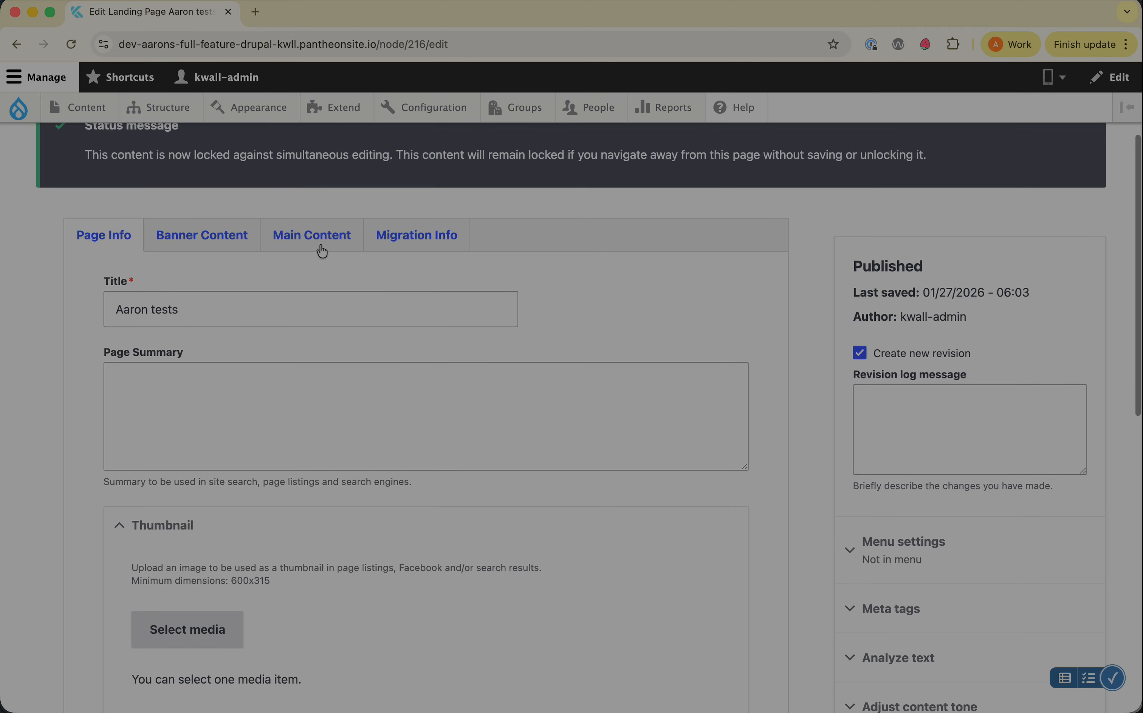
click(319, 247)
scroll(420, 386, down, 6)
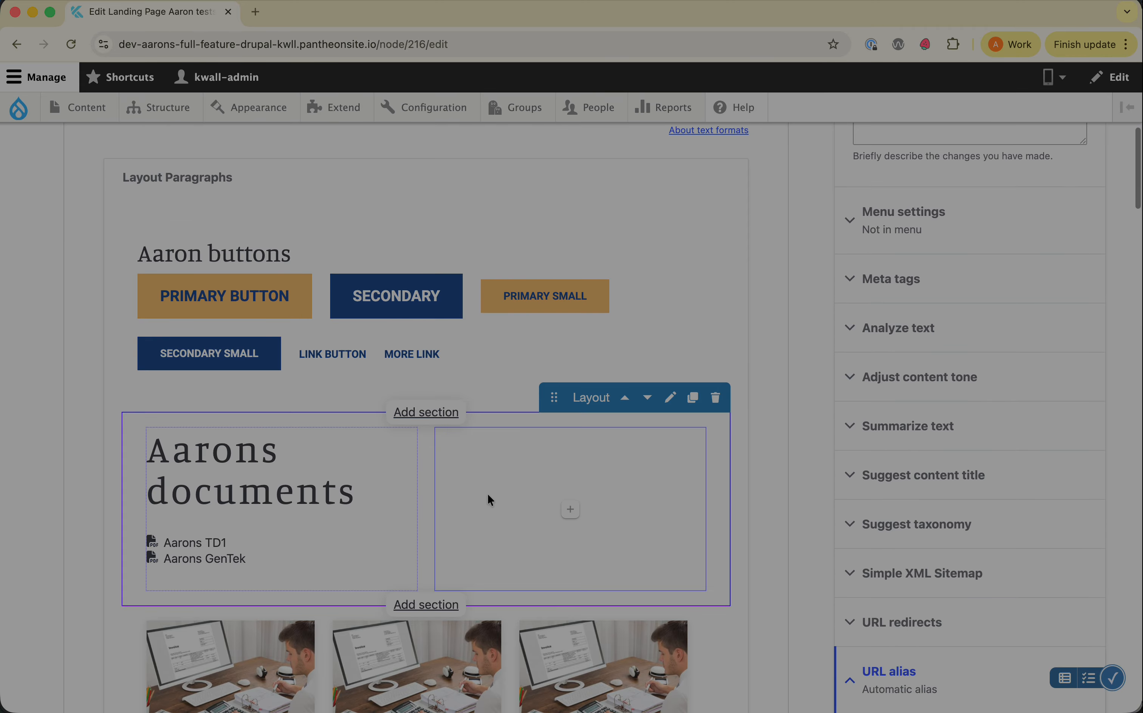
click(639, 398)
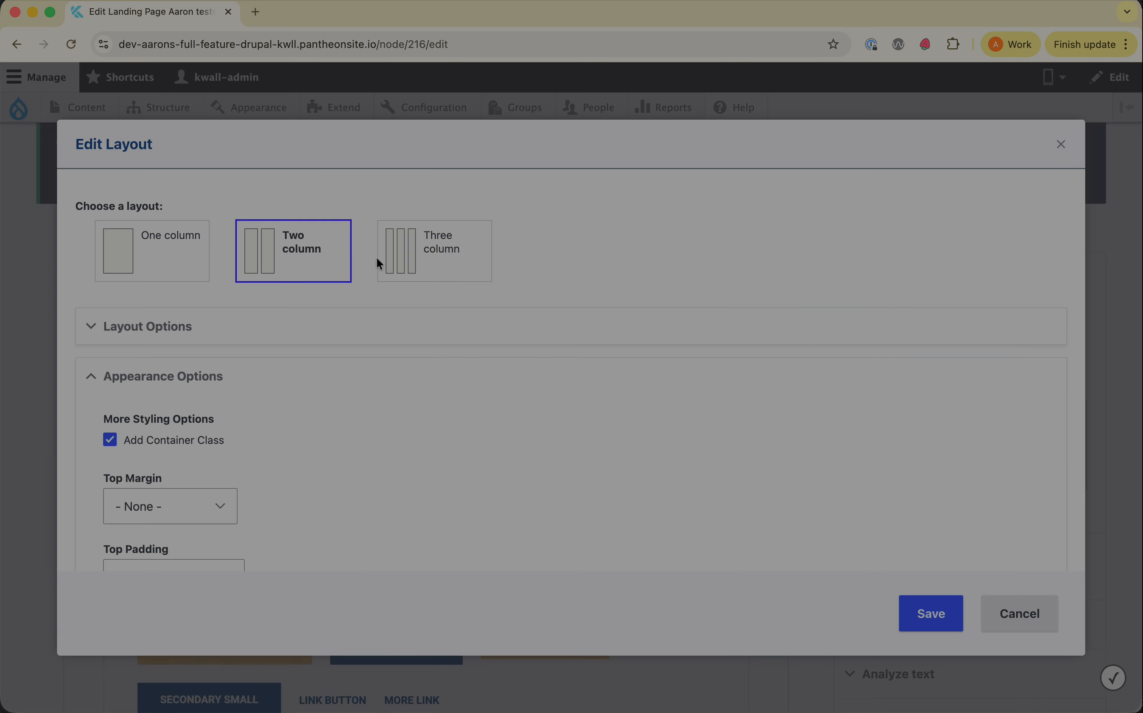
click(436, 258)
click(927, 612)
Set the document list section's column widths to 33%/34%/33% and save the layout
scroll(541, 509, down, 3)
click(670, 308)
scroll(392, 359, down, 4)
scroll(215, 373, up, 2)
scroll(216, 374, up, 1)
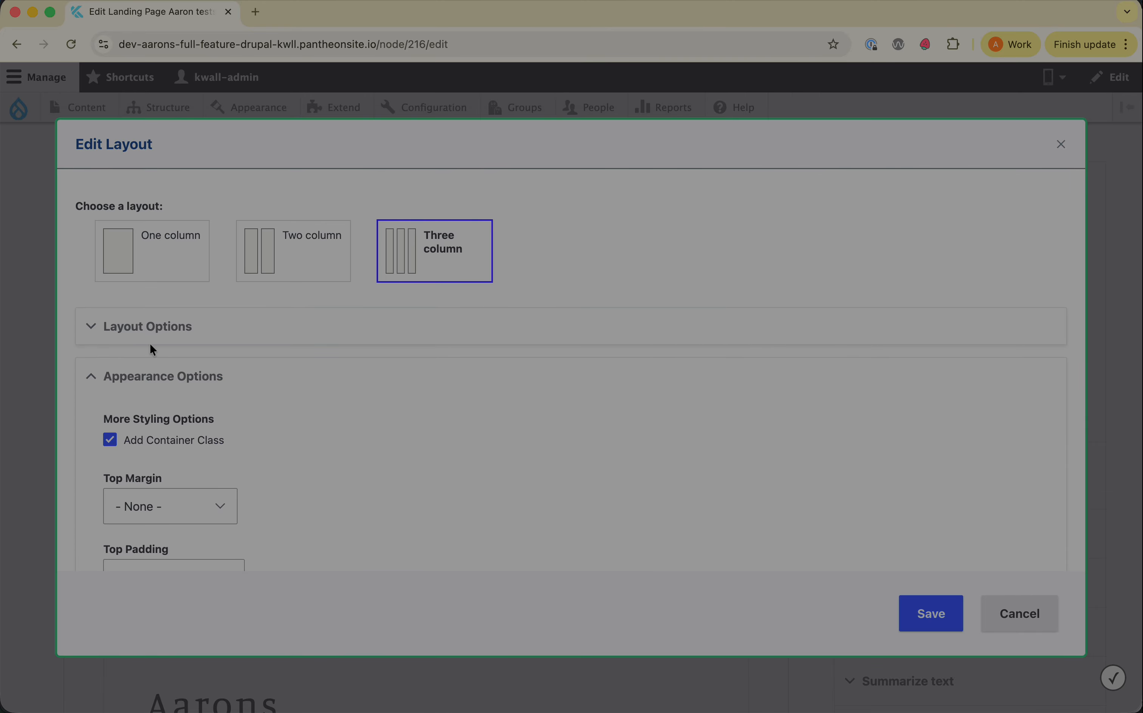
click(149, 341)
click(160, 396)
click(161, 409)
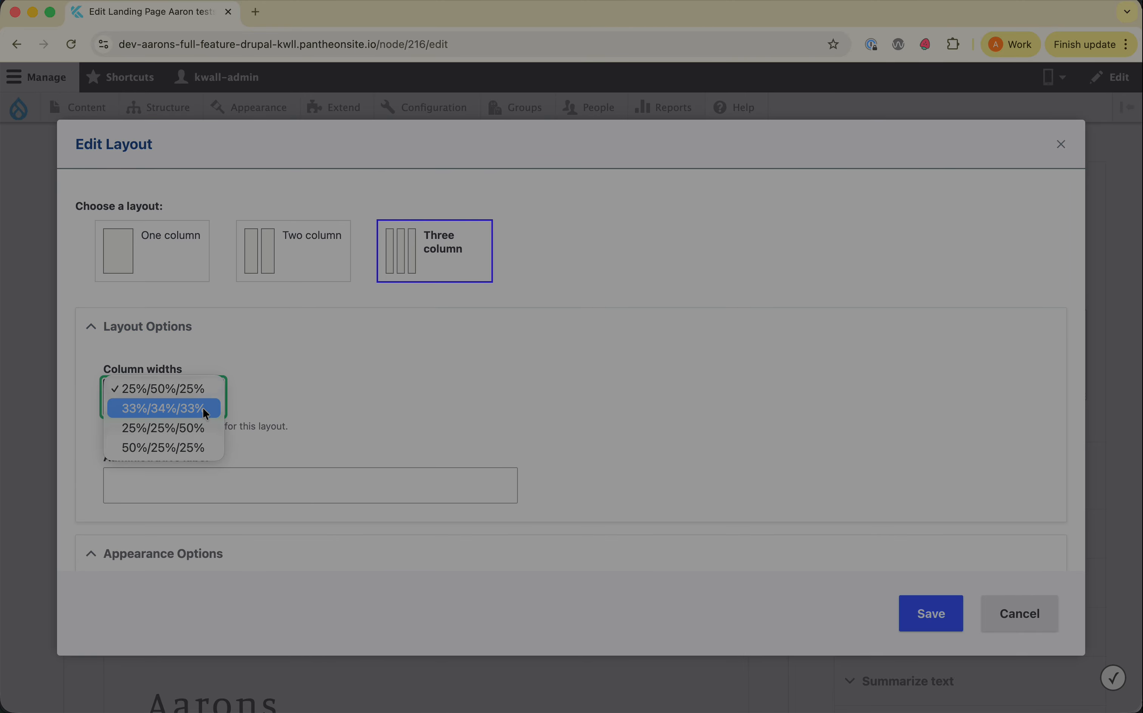
click(928, 614)
Duplicate the Document List component twice and place one copy in each of the section's two empty columns
scroll(549, 487, down, 6)
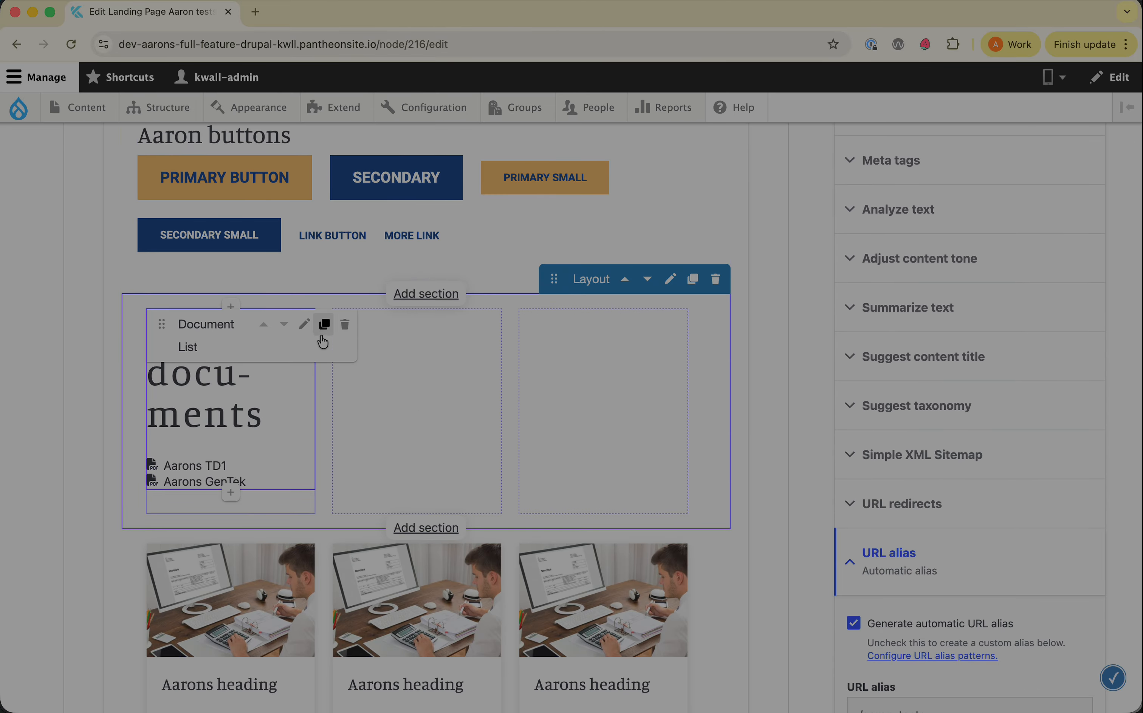
click(324, 325)
drag(235, 395, 602, 433)
click(511, 334)
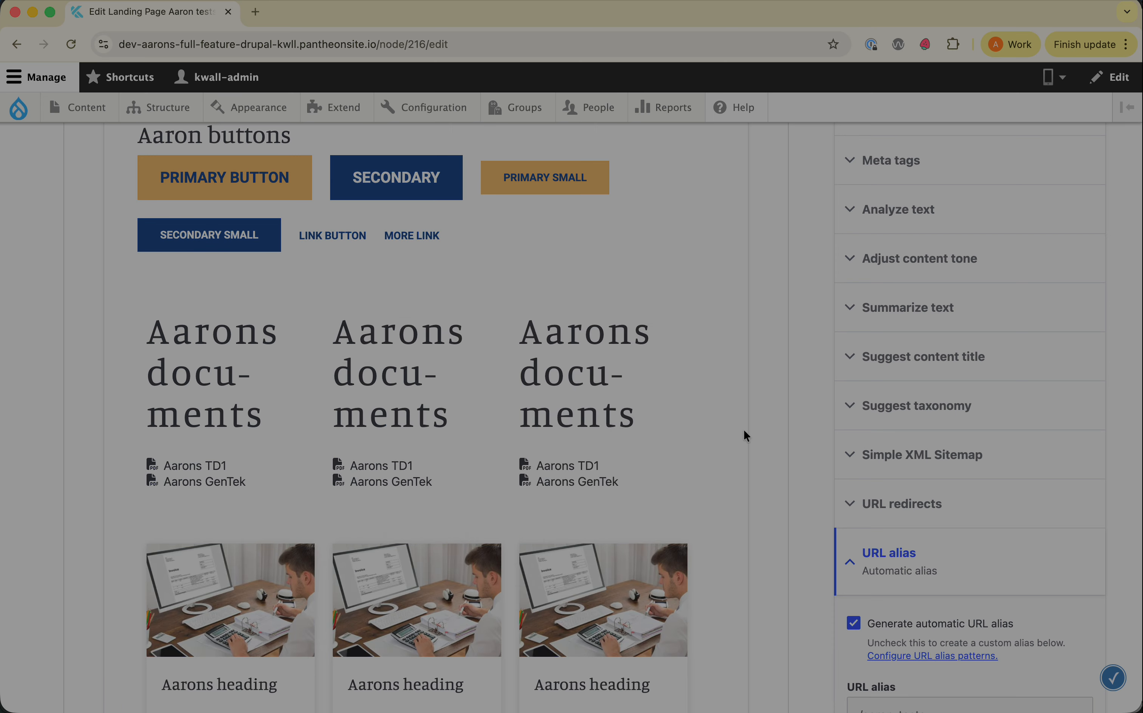
Save the landing page with the three-column document list section
scroll(743, 431, up, 10)
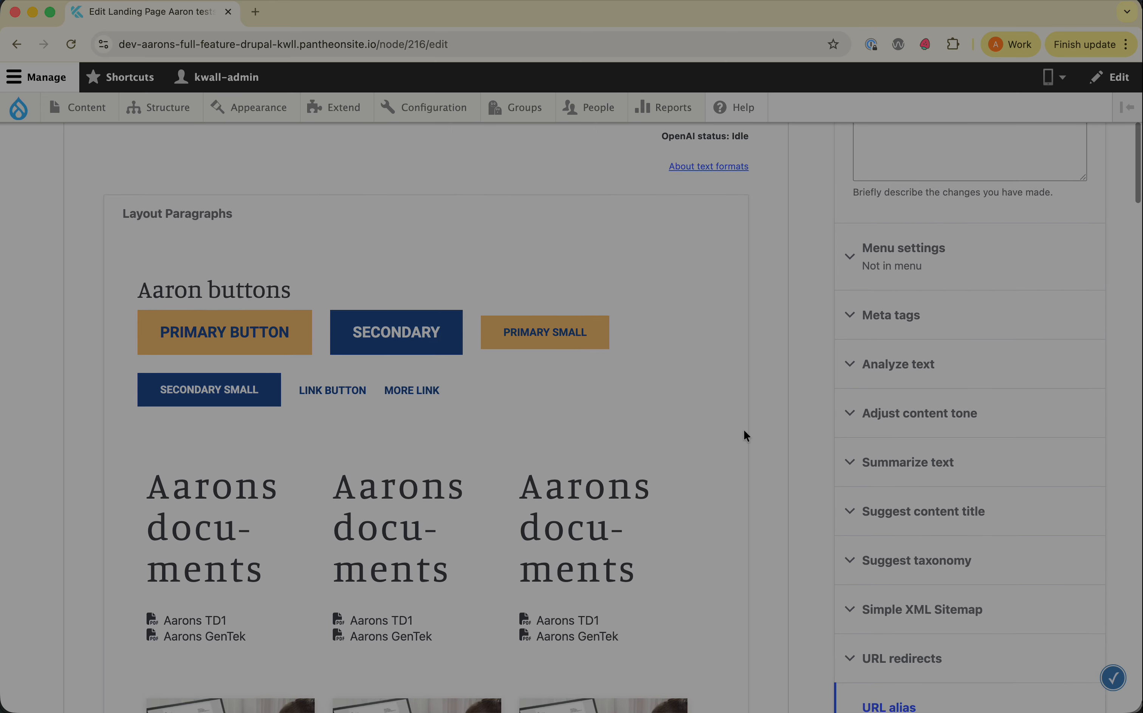
scroll(744, 432, down, 20)
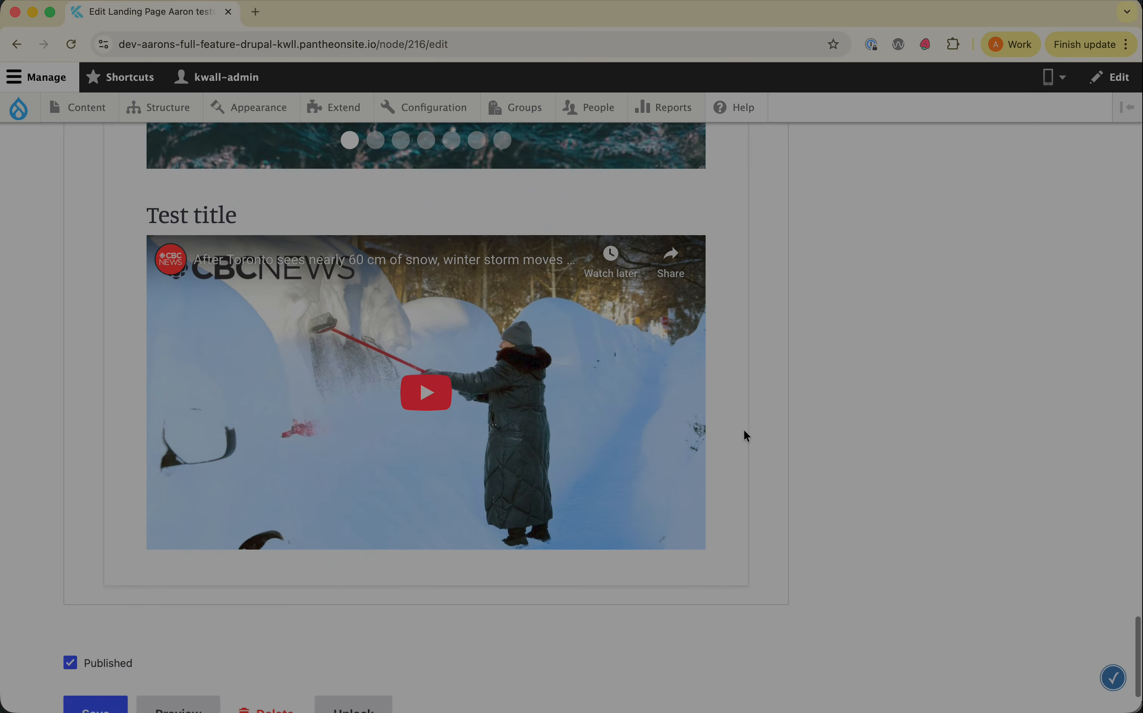
click(97, 605)
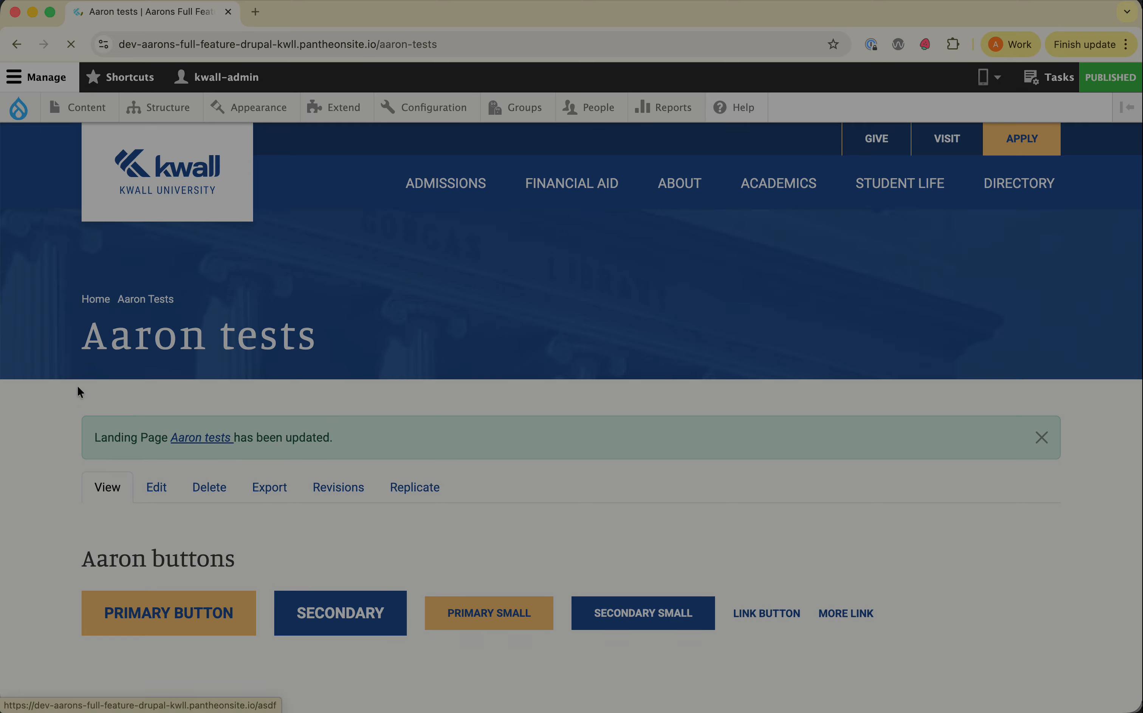
Examine the headings and document links of the three document lists on the published page
scroll(85, 387, down, 5)
scroll(97, 382, down, 3)
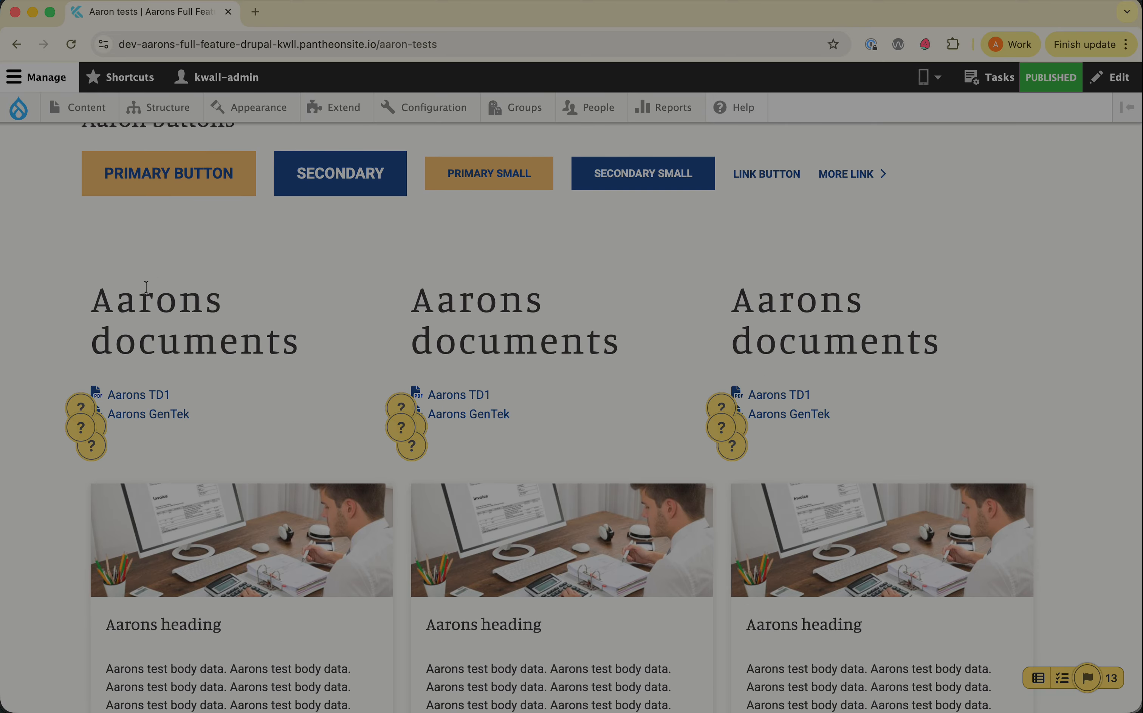
drag(198, 398, 108, 394)
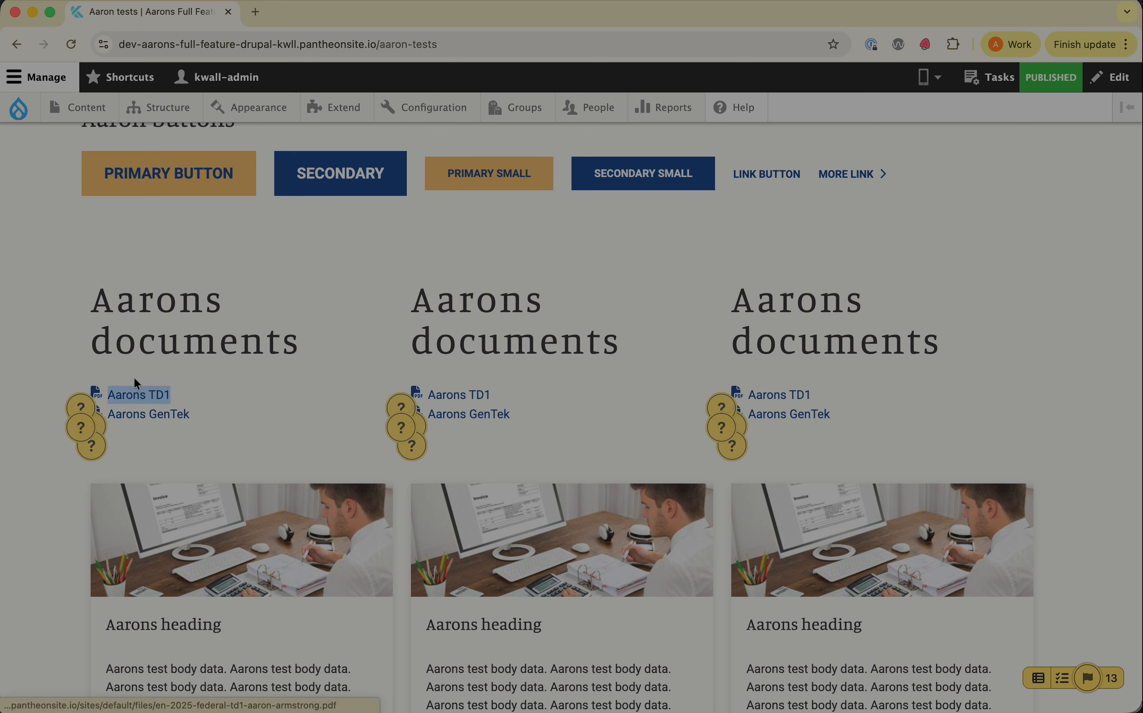
triple_click(210, 341)
click(220, 390)
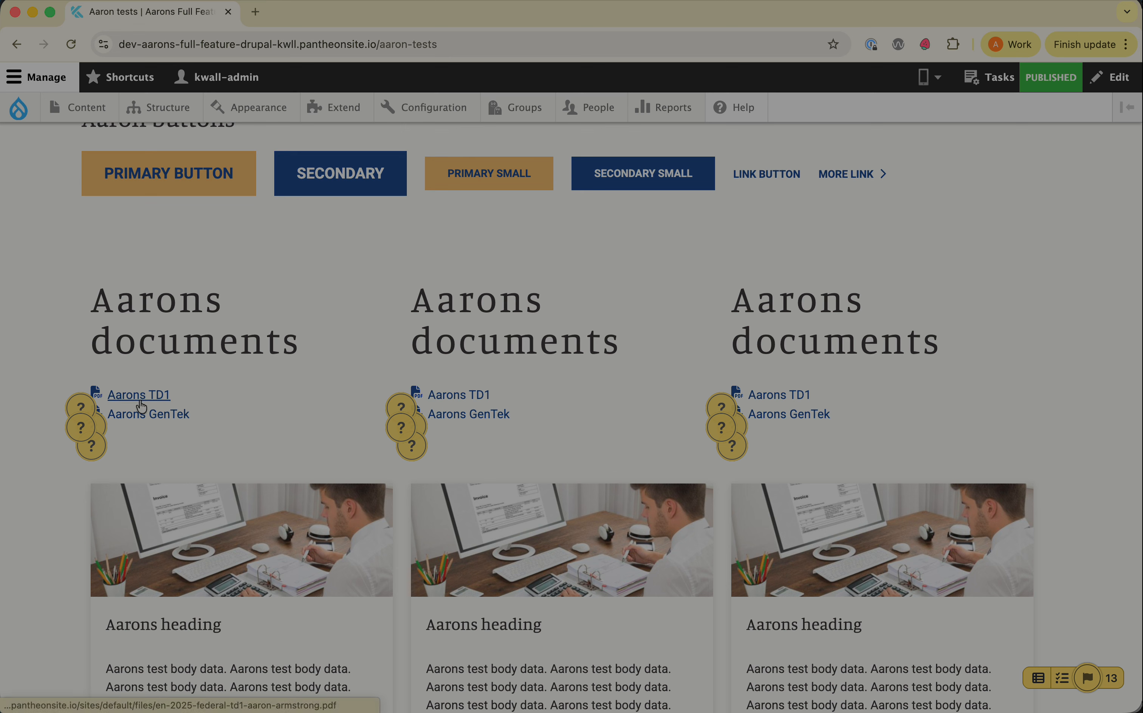